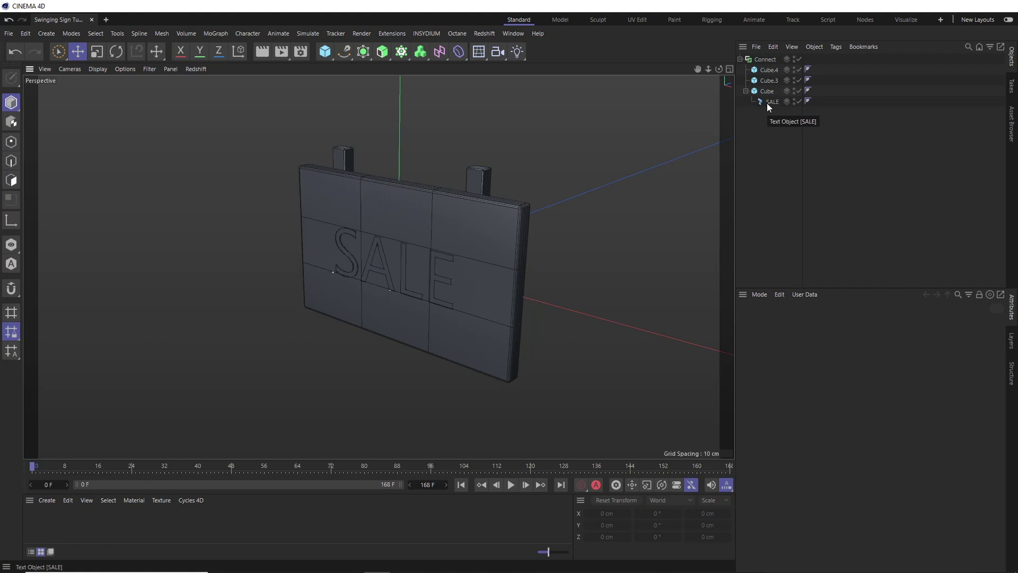
Apply a Rigid Body simulation tag to the Connect object that holds the sign parts
left_click(766, 58)
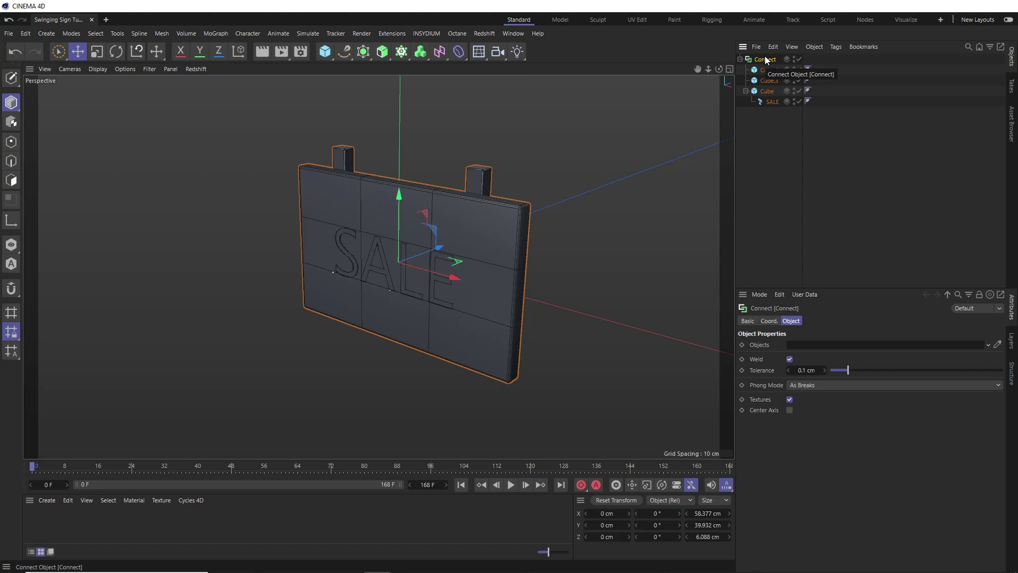
right_click(764, 58)
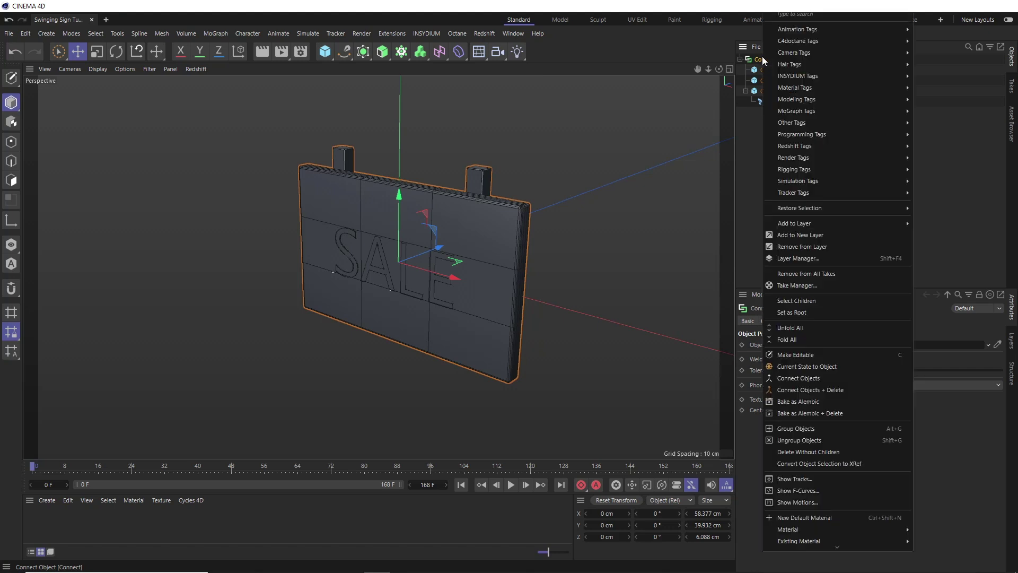
mouse_move(817, 180)
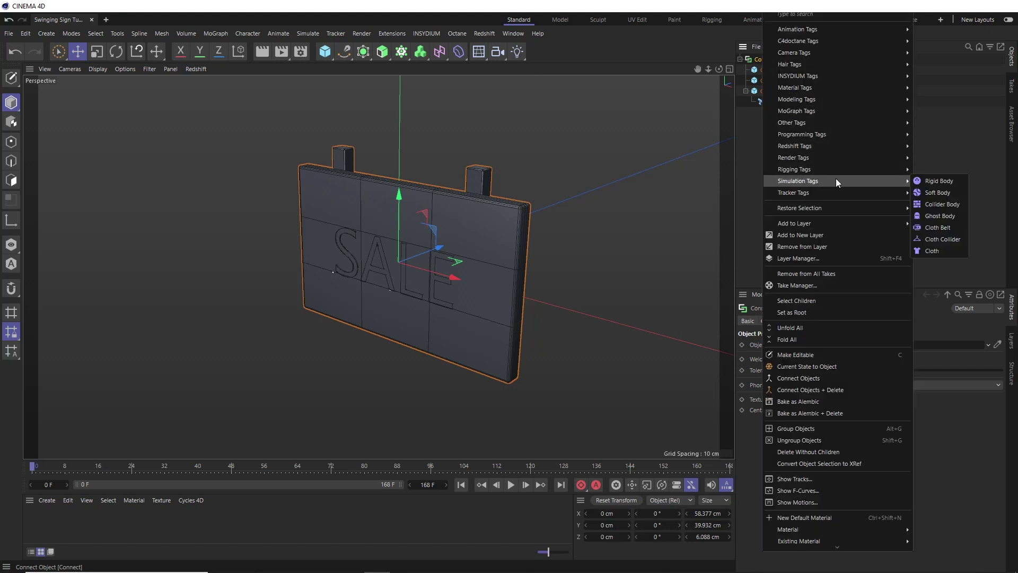
left_click(940, 181)
Play the sign's dynamics simulation, return to the first frame and advance the timeline to check the fall
scroll(409, 263, "down", 6)
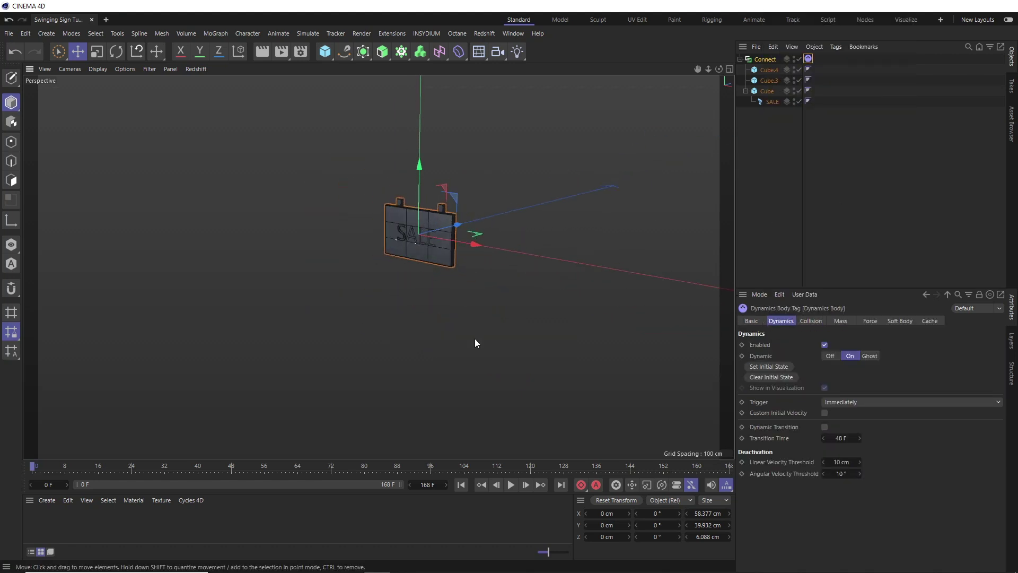
left_click(510, 485)
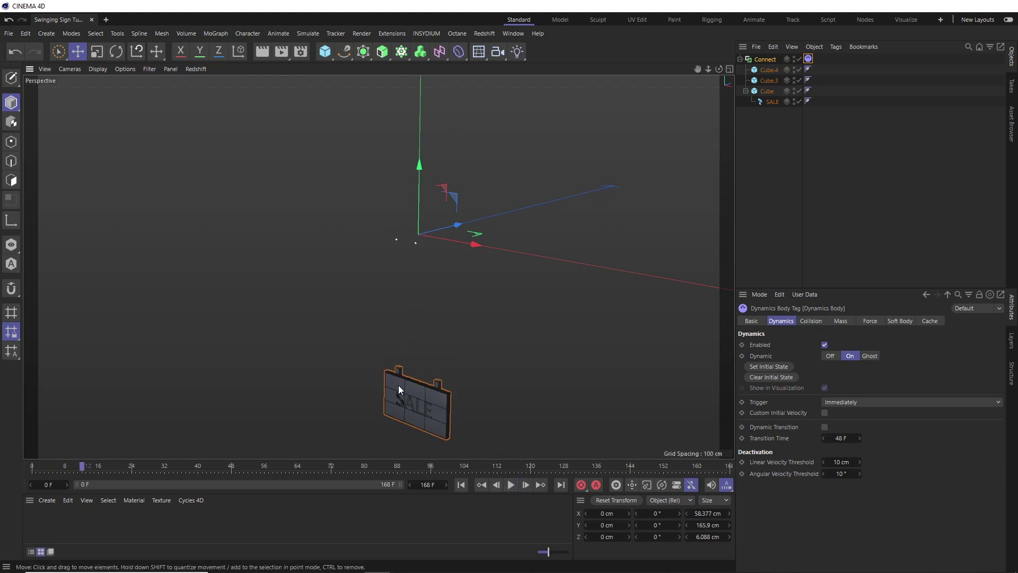
left_click(462, 485)
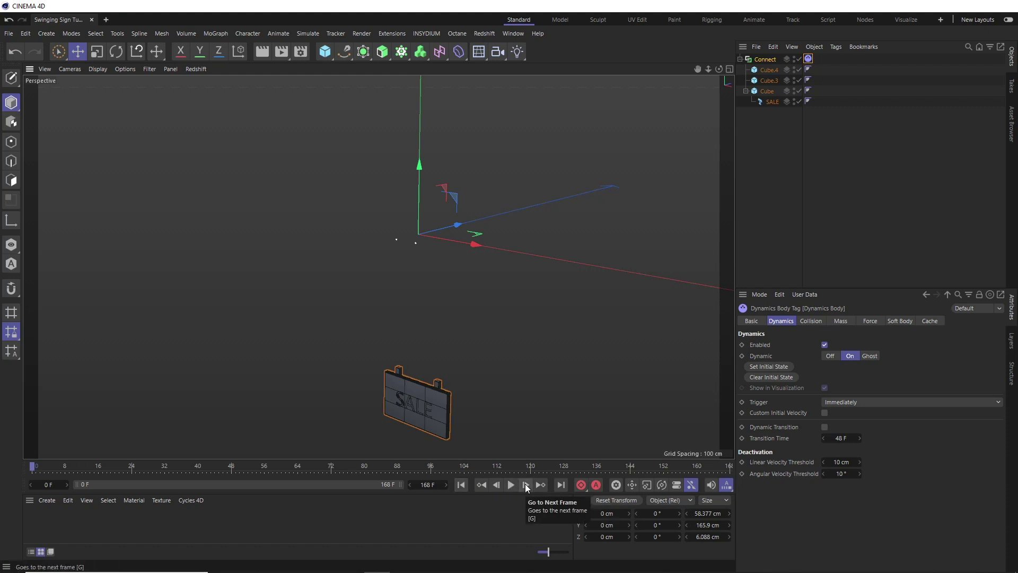
left_click(527, 484)
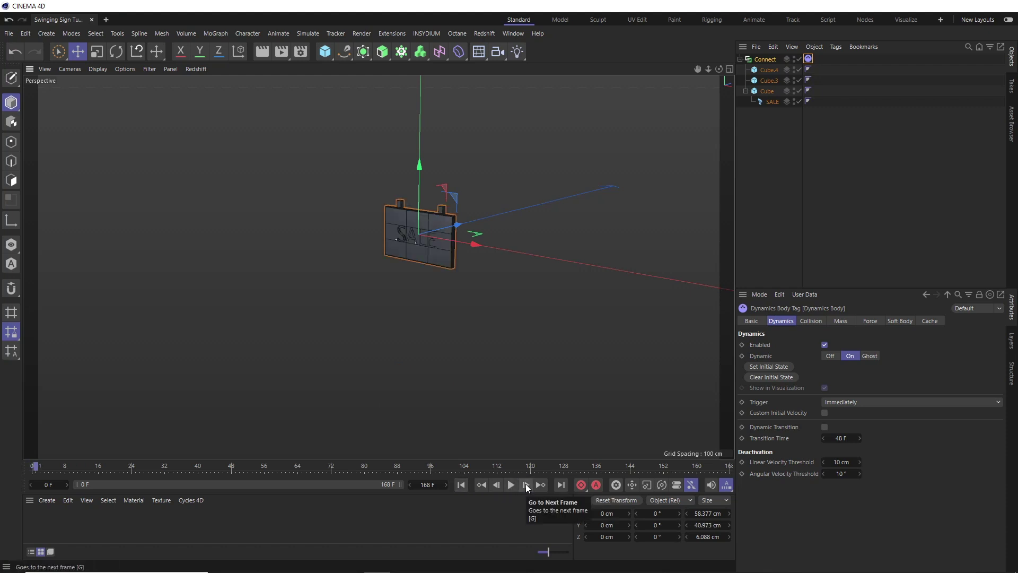
In the sign's dynamics collision settings, set Inherit Tag to None and Individual Elements to Off
scroll(422, 240, "up", 10)
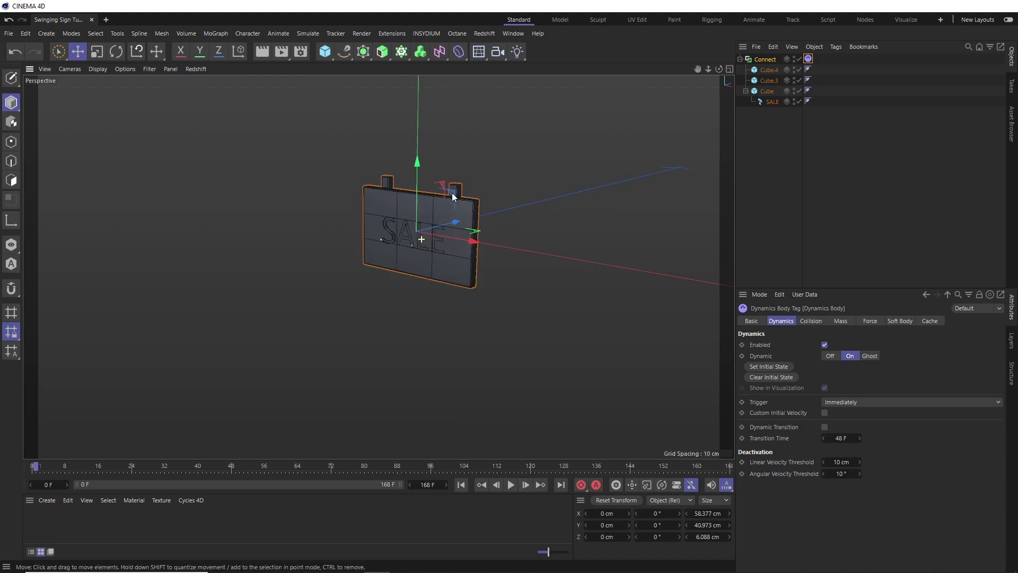
left_click_drag(411, 233, 400, 260, "alt")
left_click(817, 325)
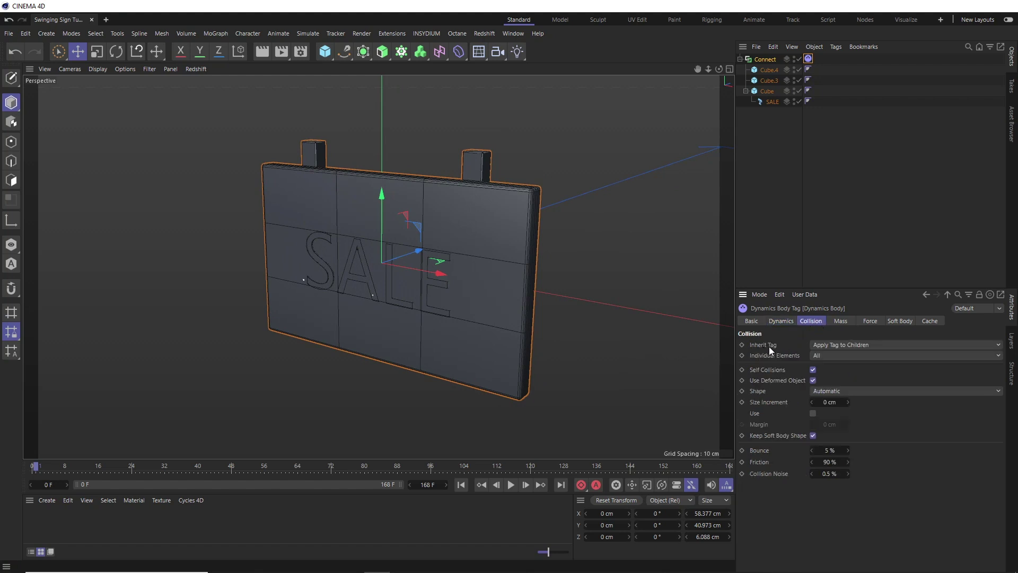
left_click(822, 346)
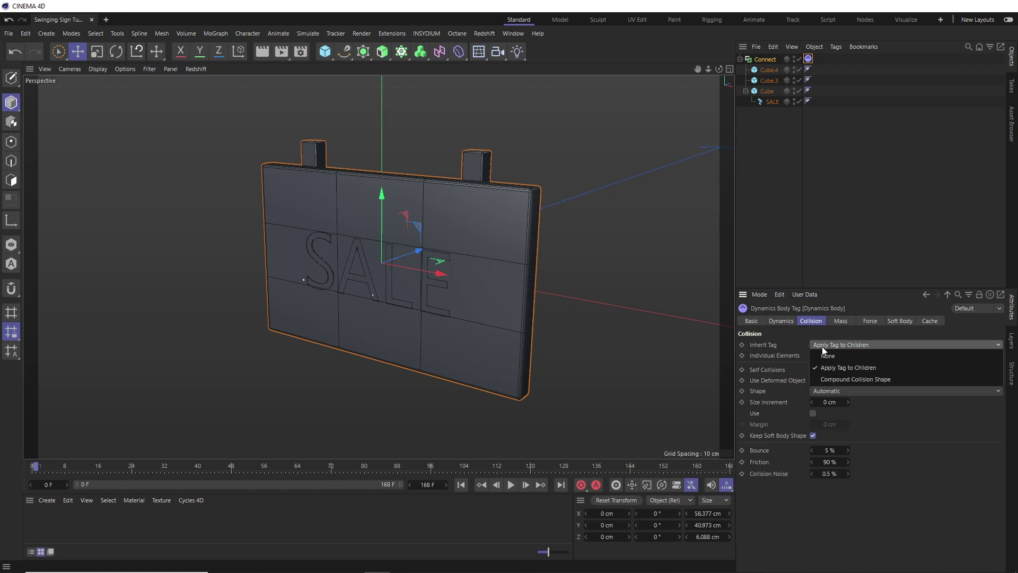
left_click(825, 356)
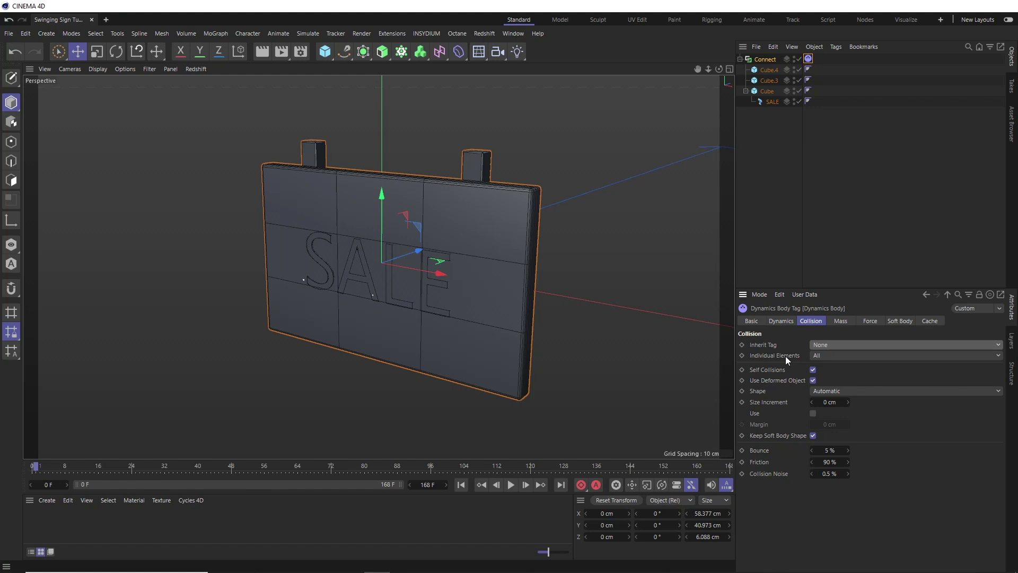
left_click(818, 355)
left_click(826, 367)
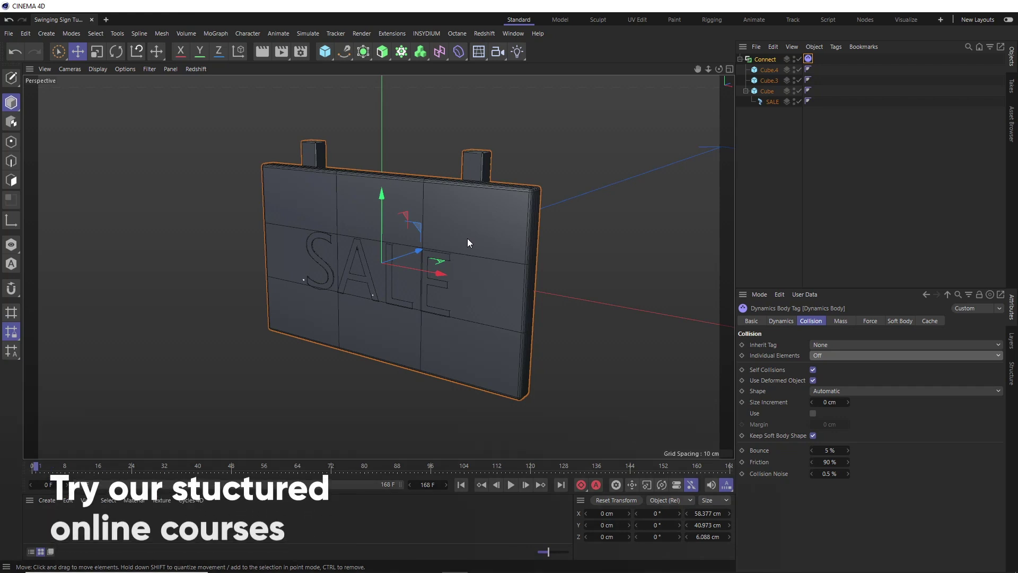
Create a Helix spline and set its start radius and end radius to 0 cm
left_click(344, 52)
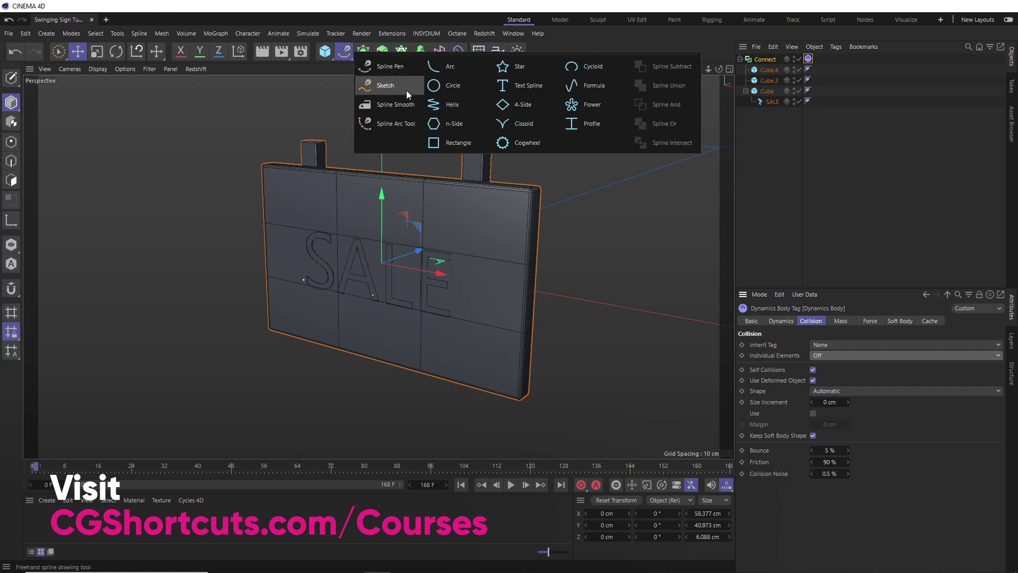
left_click(460, 107)
scroll(398, 287, "down", 5)
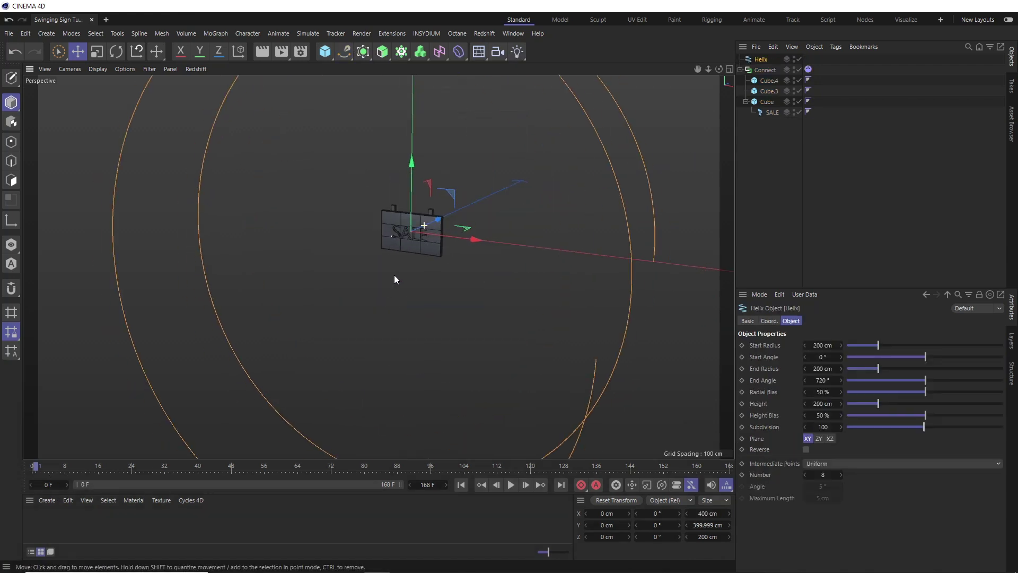
scroll(393, 284, "down", 2)
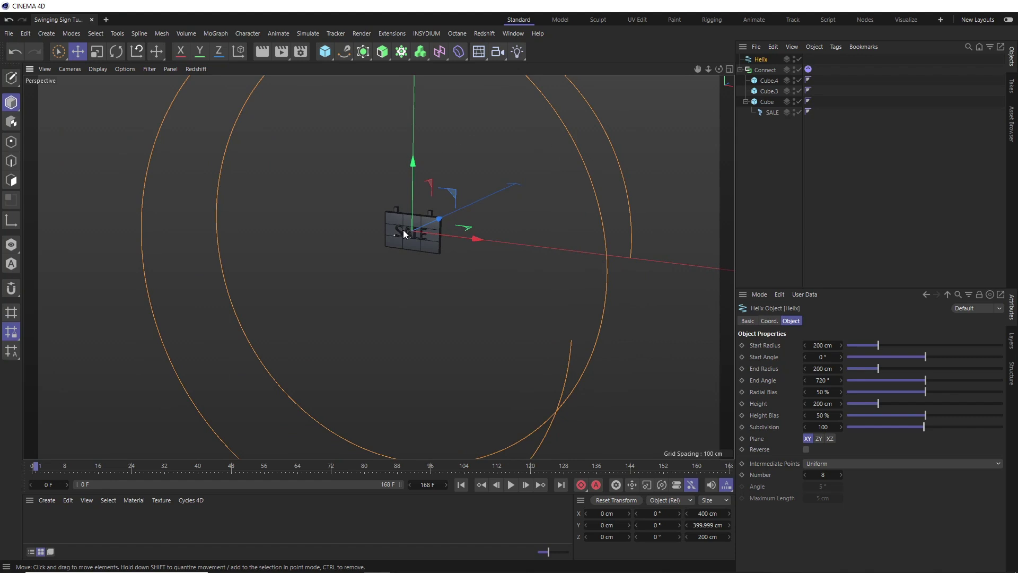
left_click(810, 345)
type("0")
key("Tab")
type("0")
key("Return")
Rotate the helix spline to a -90° pitch so it runs vertically upward from the sign
left_click_drag(383, 240, 411, 233, "alt")
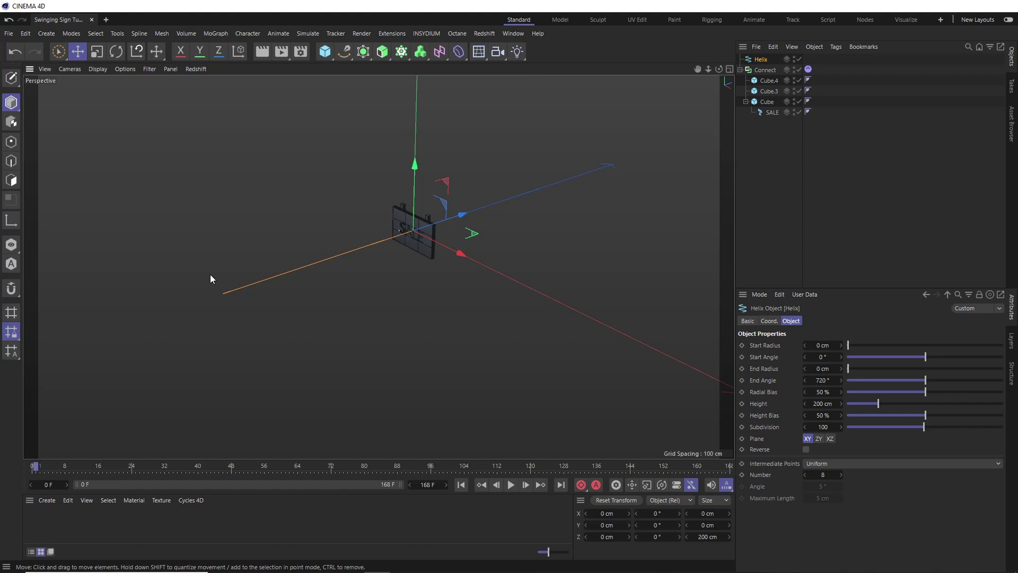
key("r")
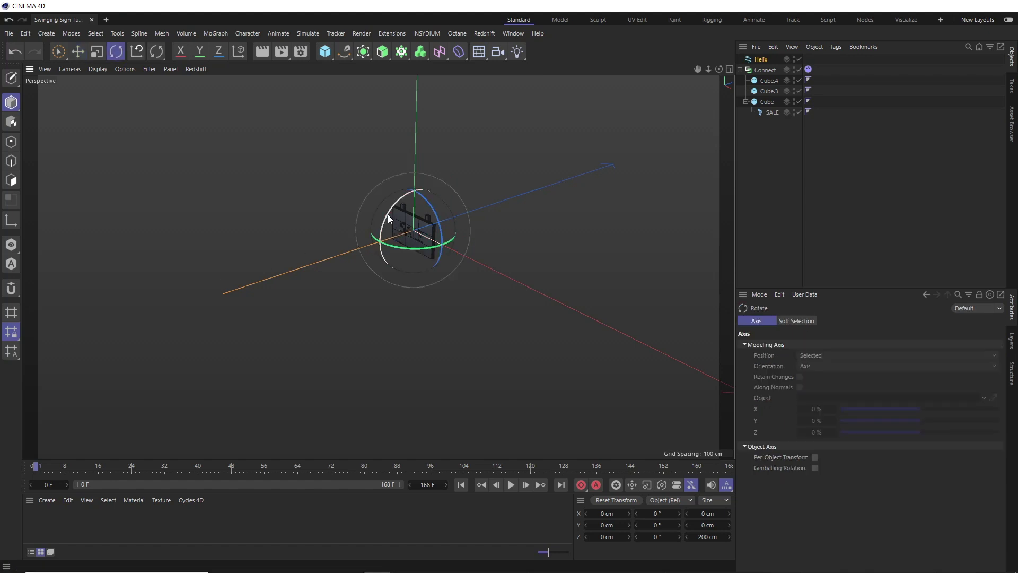
left_click_drag(388, 214, 435, 197)
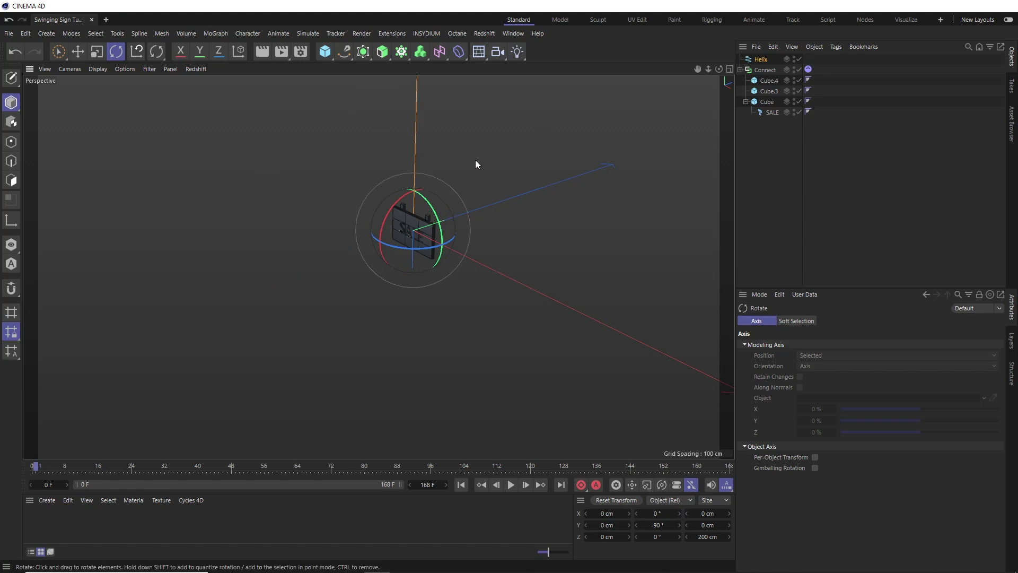
Set the helix's height to 40 cm, its intermediate points to None and its subdivision to 12
left_click(759, 60)
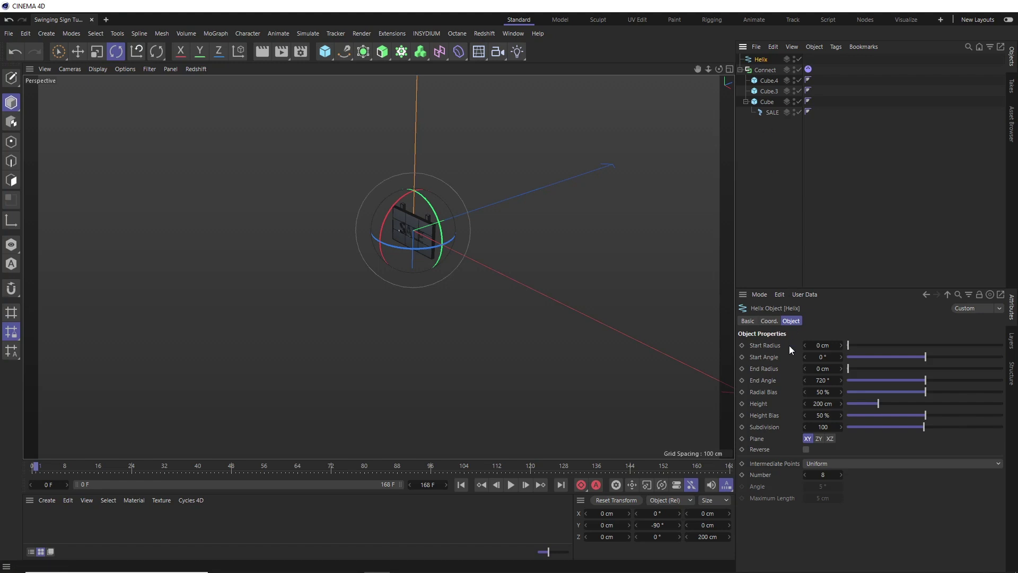
left_click(818, 403)
type("40")
key("Return")
left_click(812, 461)
left_click(816, 471)
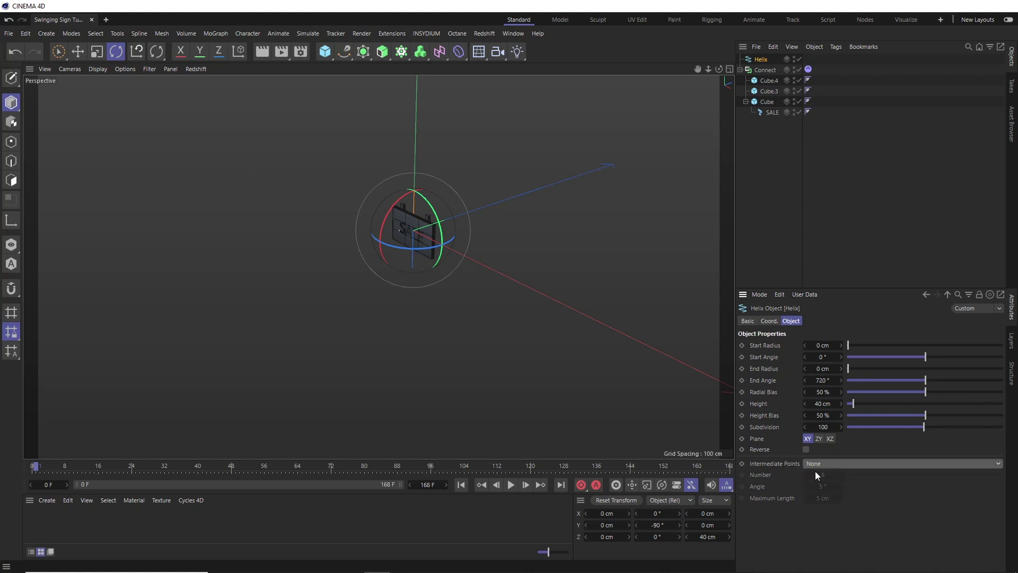
double_click(821, 427)
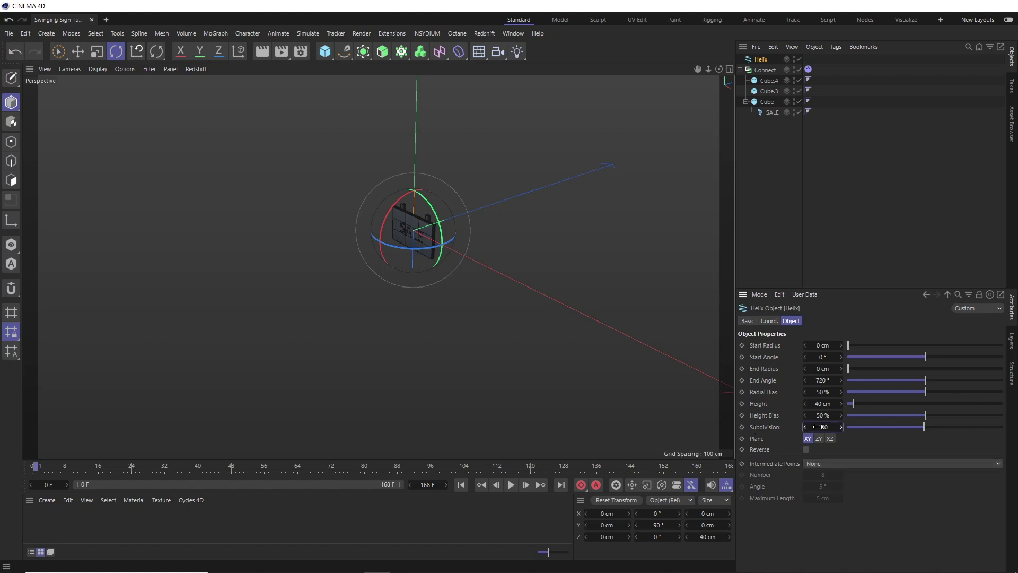
key("BackSpace")
type("2")
key("Return")
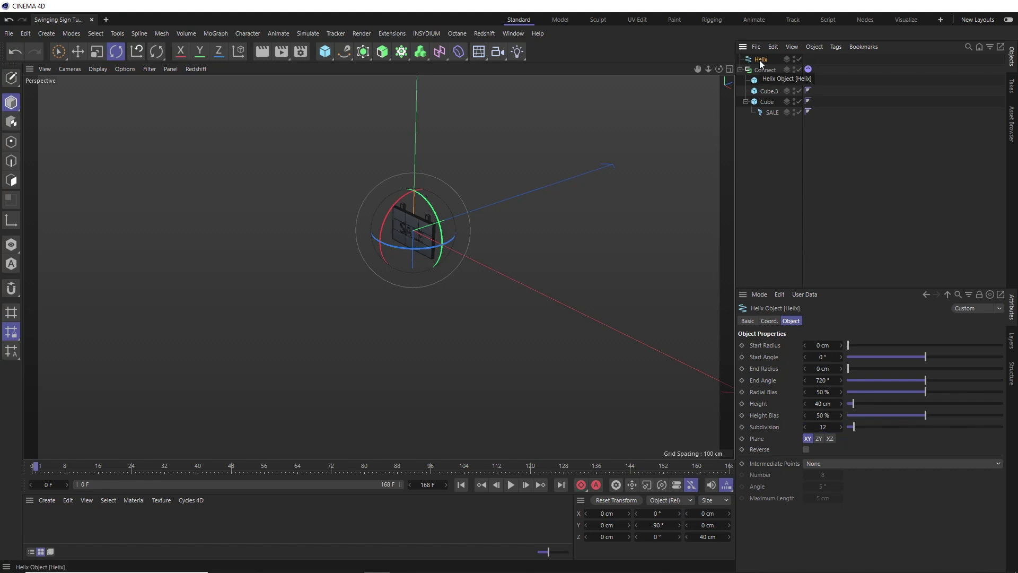
Make the helix editable, with spline type Linear and intermediate points set to Uniform
key("c")
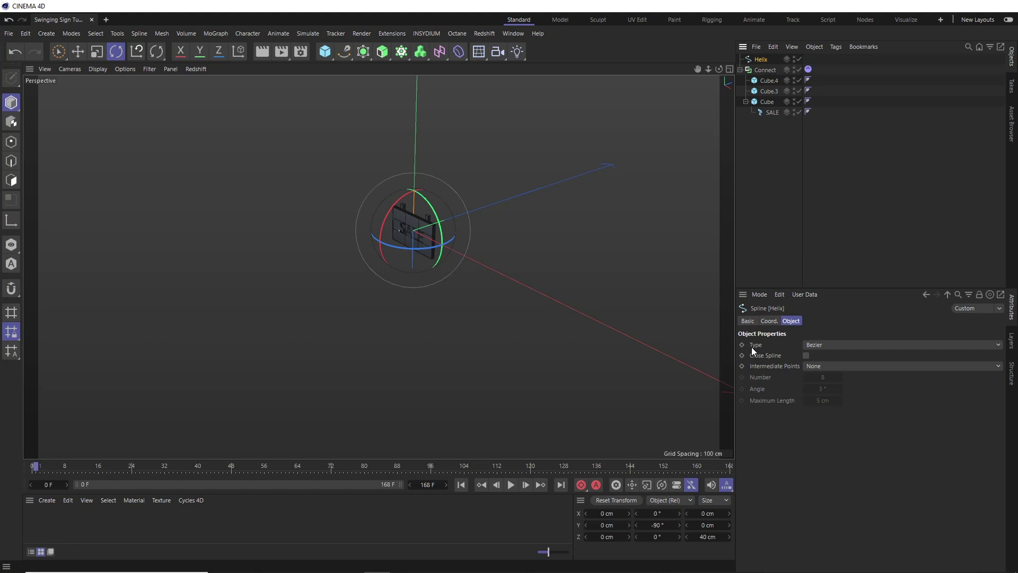
left_click(808, 345)
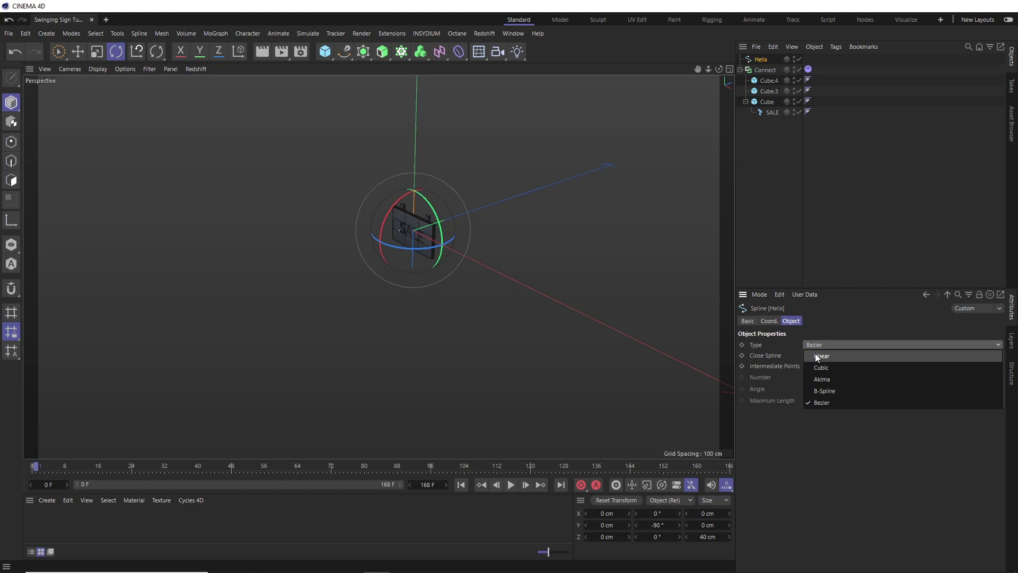
left_click(816, 354)
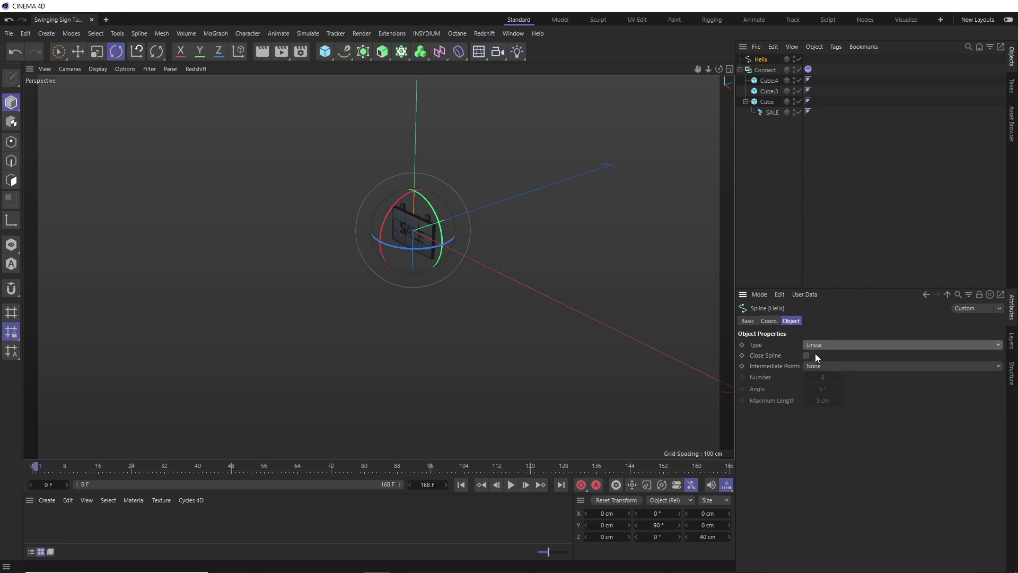
left_click(810, 366)
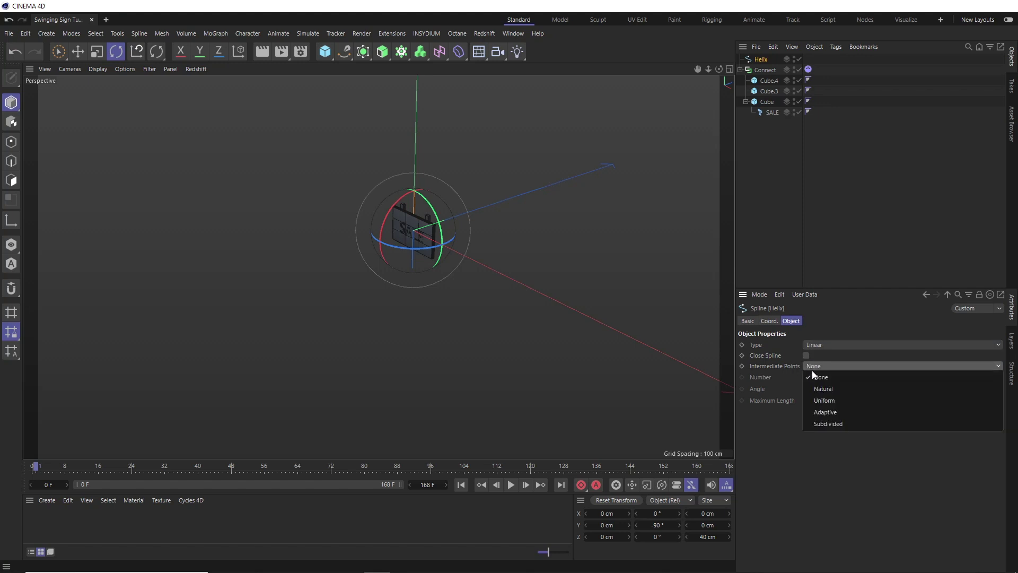
left_click(816, 399)
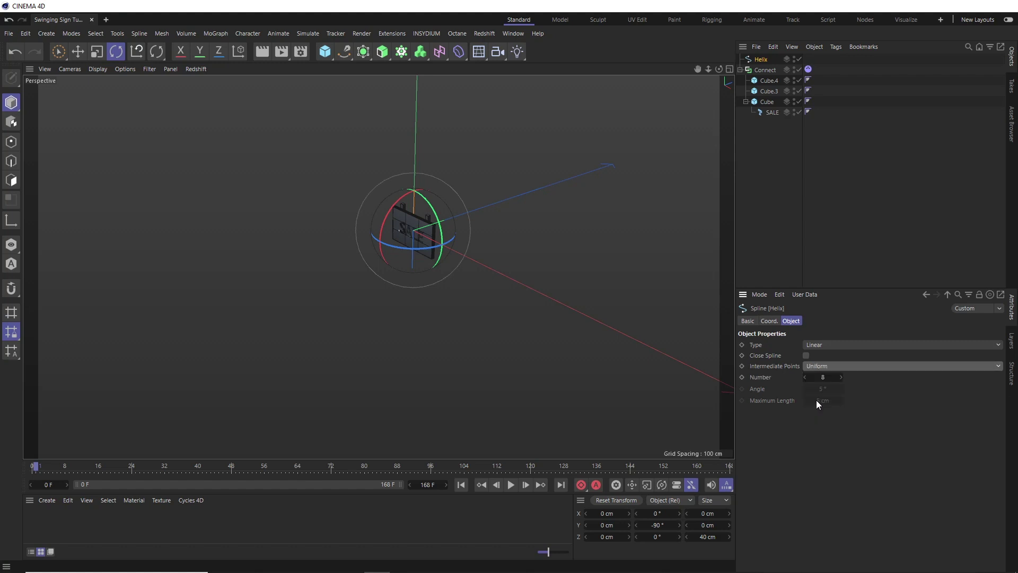
In the top view, move the spline onto the sign's left hanging post at X -18 cm and Z 2 cm
middle_click(423, 218)
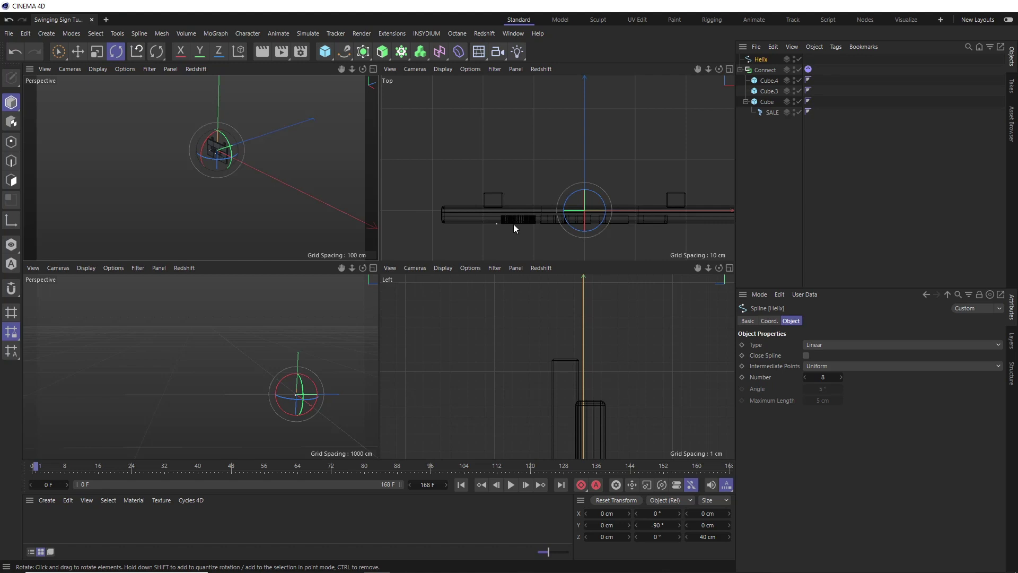
middle_click(505, 202)
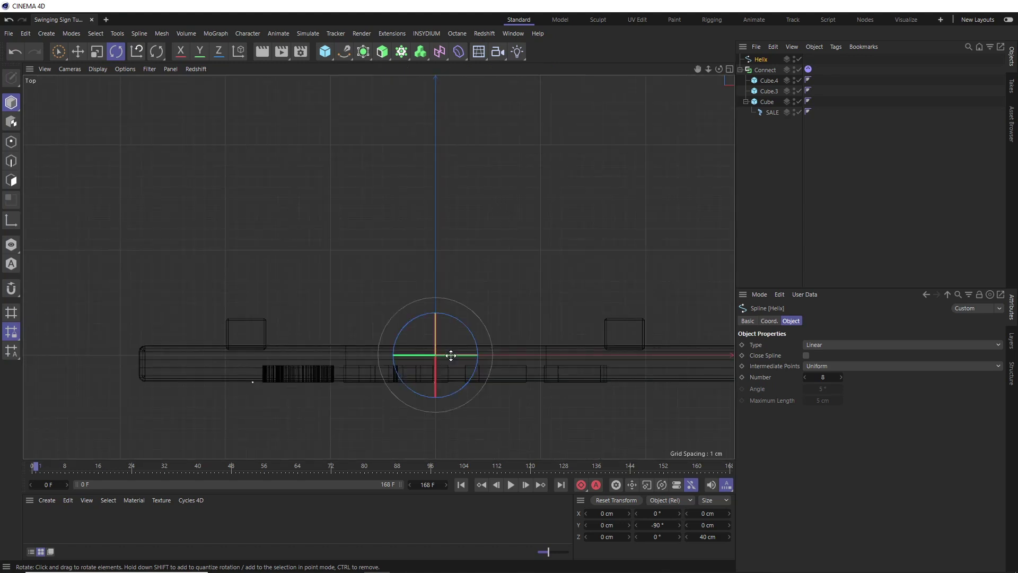
key("e")
left_click_drag(495, 355, 306, 317)
left_click_drag(249, 294, 250, 272)
left_click(774, 368)
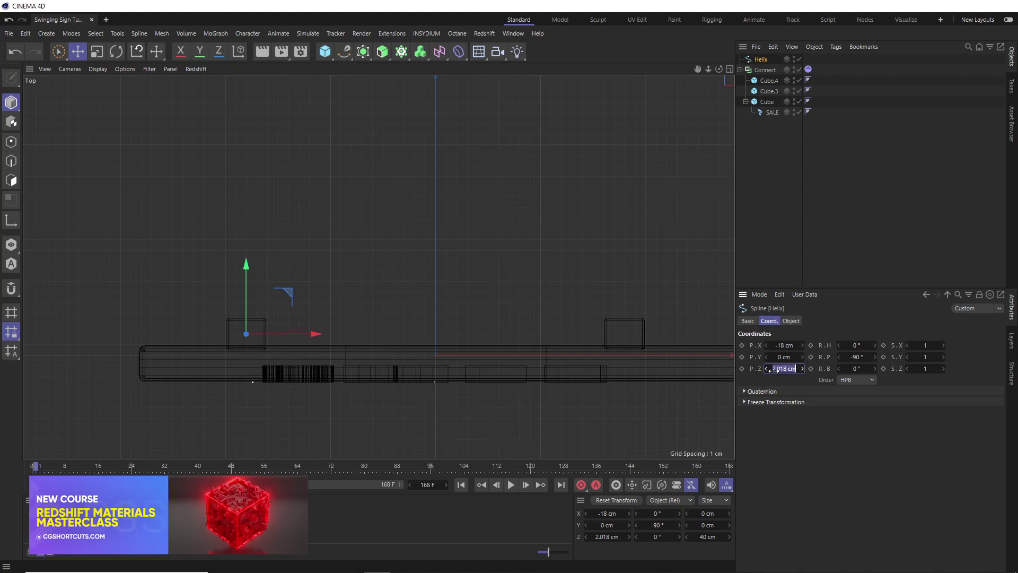
type("2")
key("Return")
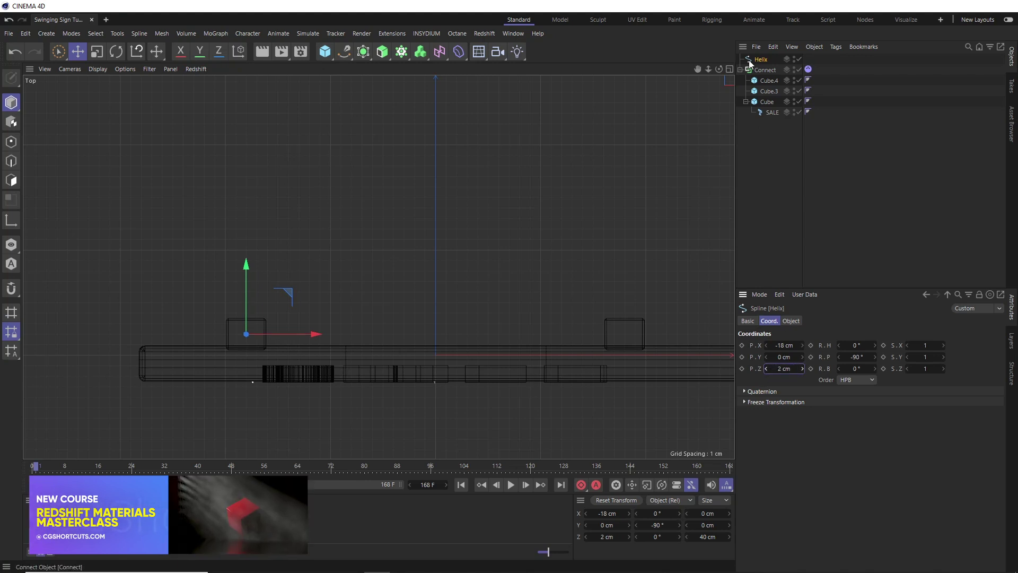
Duplicate the helix spline, renaming the original 1 and the copy 2
left_click_drag(755, 58, 763, 60)
double_click(762, 70)
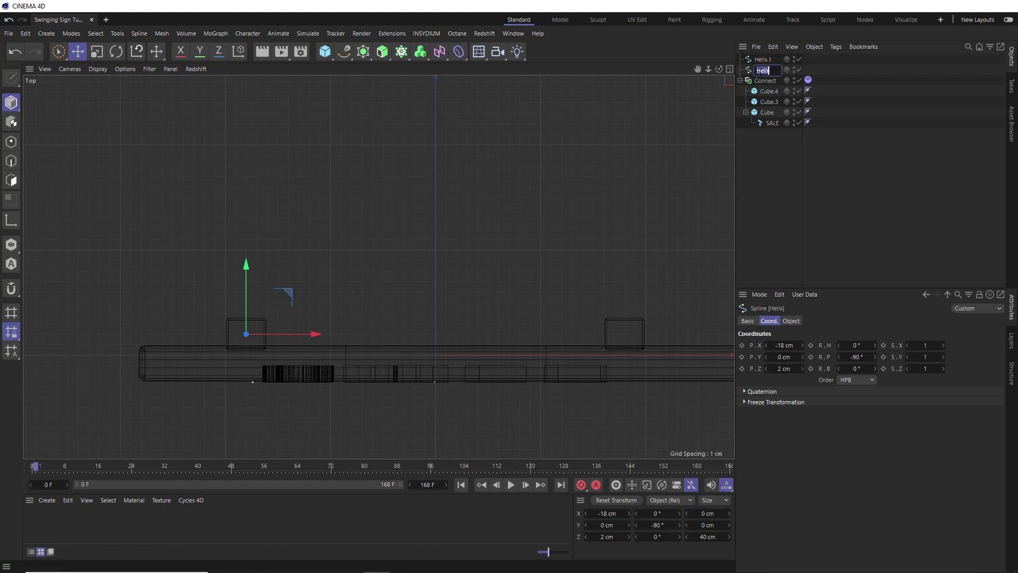
type("1")
key("Return")
double_click(763, 59)
type("2")
key("Return")
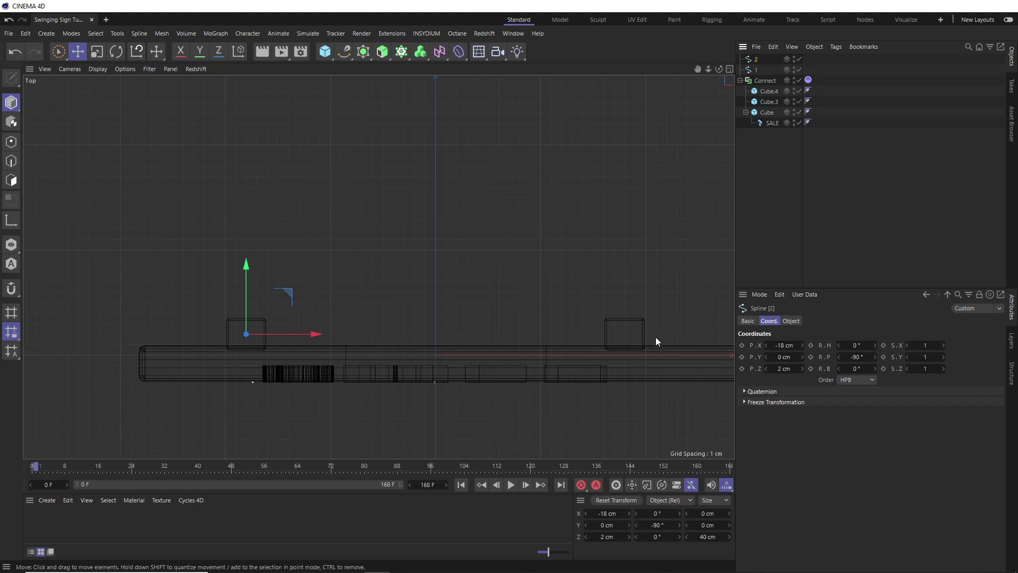
Set spline 2's X position to 18 cm, placing it at the sign's right hanging post
left_click(786, 346)
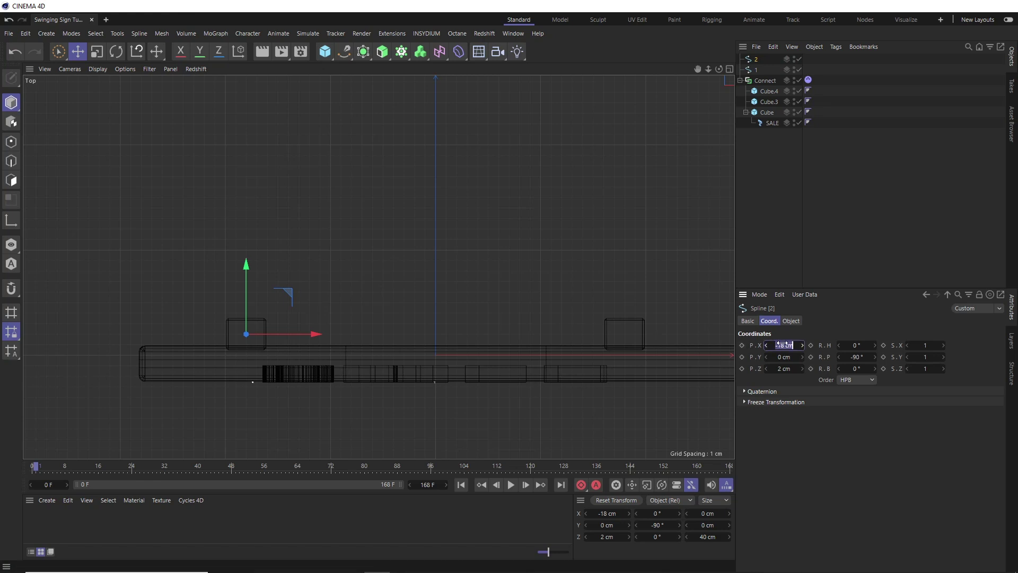
type("18")
key("Return")
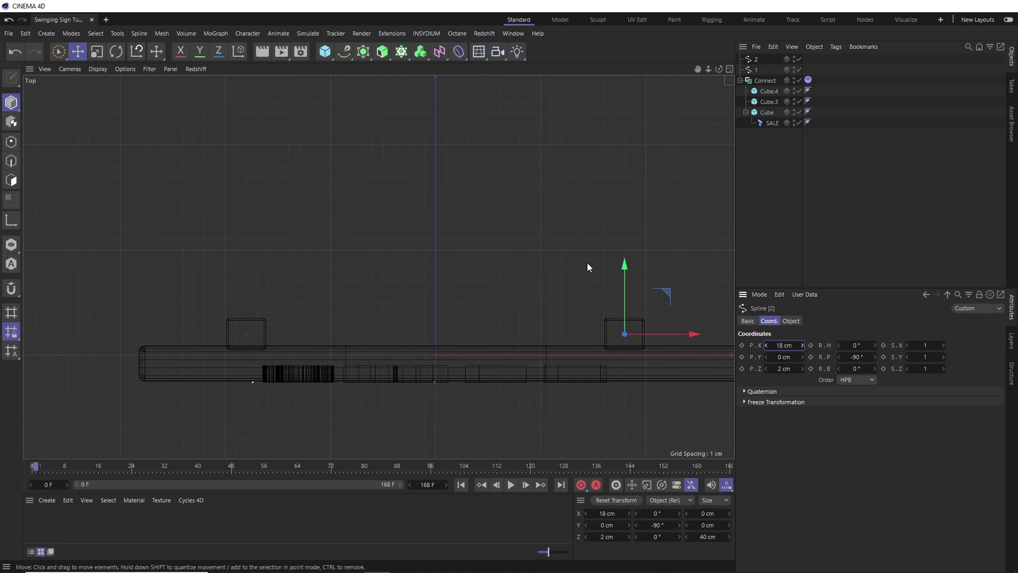
In the left view, raise splines 1 and 2 together to Y 21 cm, so their lower ends meet the tops of the hanging posts
middle_click(498, 193)
middle_click(507, 297)
scroll(454, 246, "down", 6)
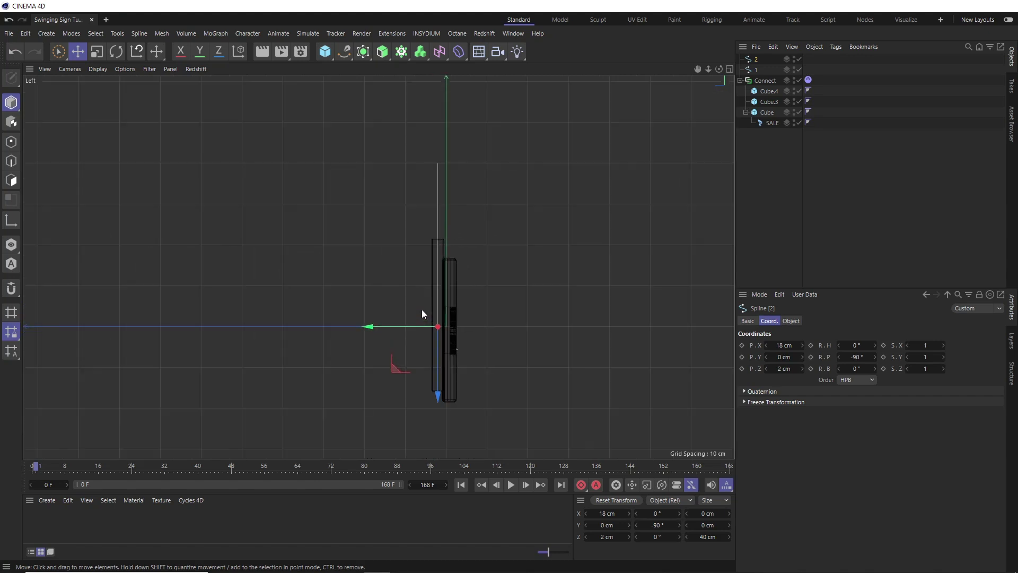
left_click(755, 67, "ctrl")
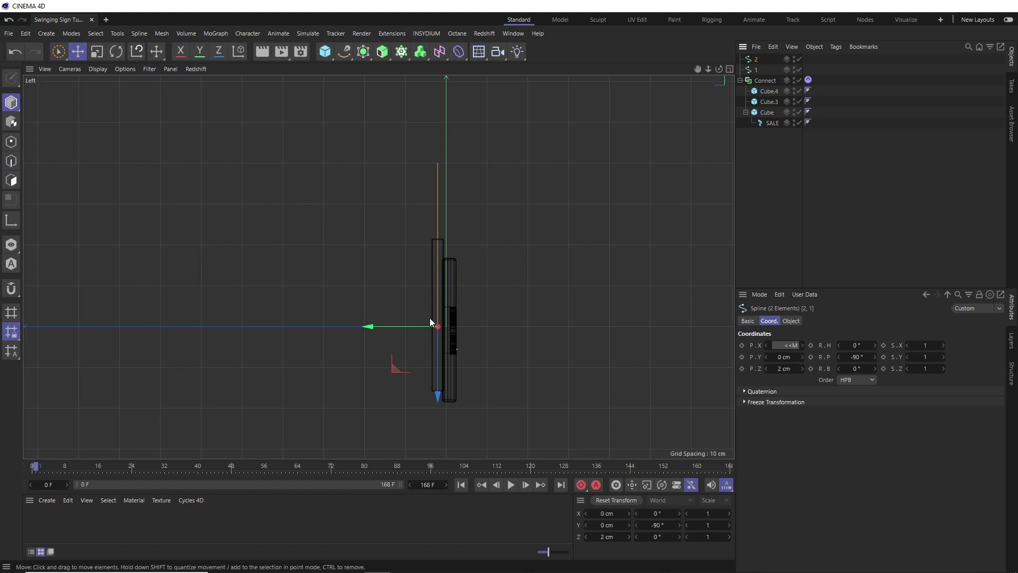
left_click_drag(437, 347, 419, 266)
scroll(446, 228, "up", 4)
scroll(456, 212, "up", 3)
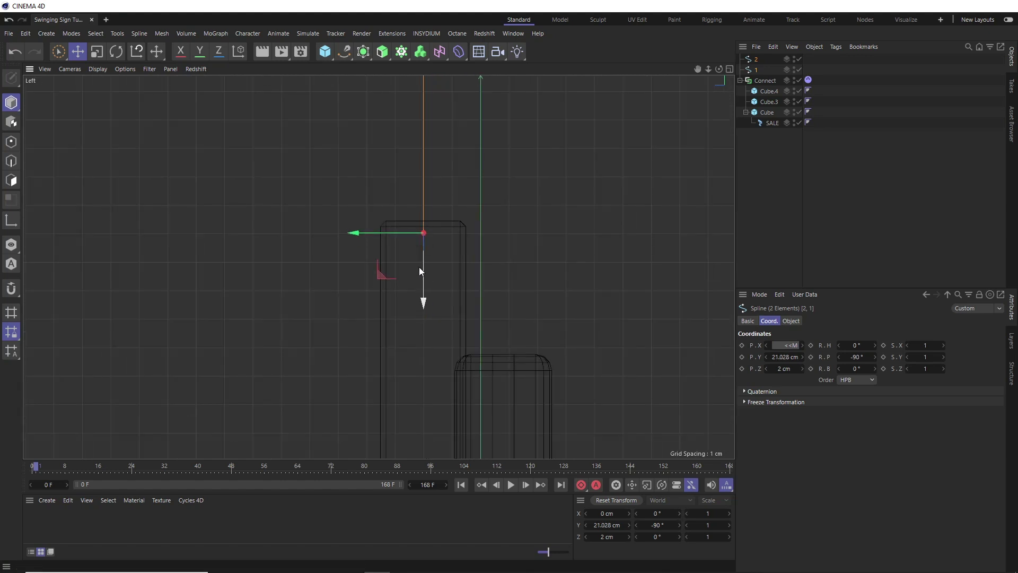
Add a Spline Dynamics tag to spline 1 and copy the tag to spline 2
middle_click(419, 271)
middle_click(288, 173)
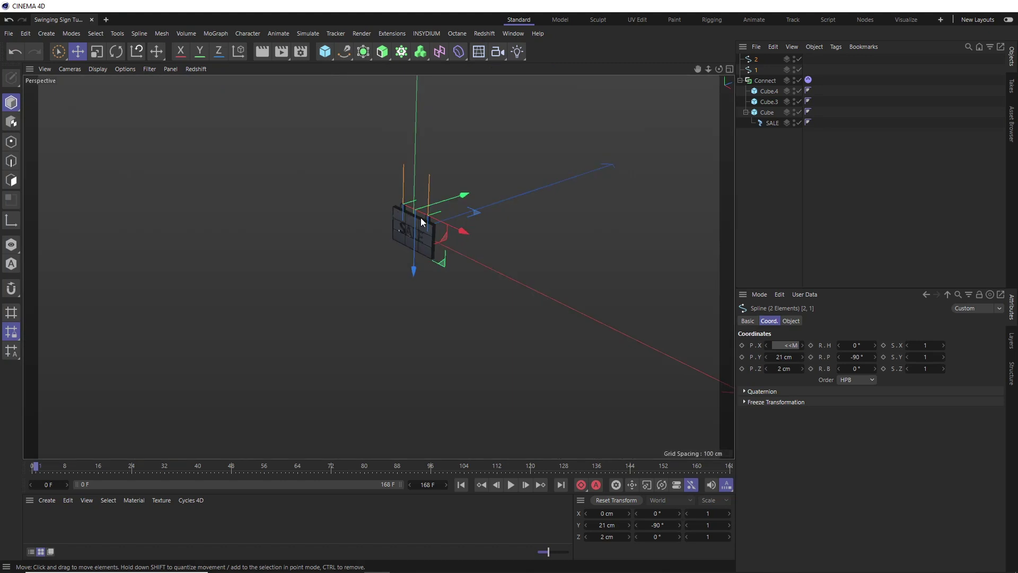
scroll(424, 219, "up", 10)
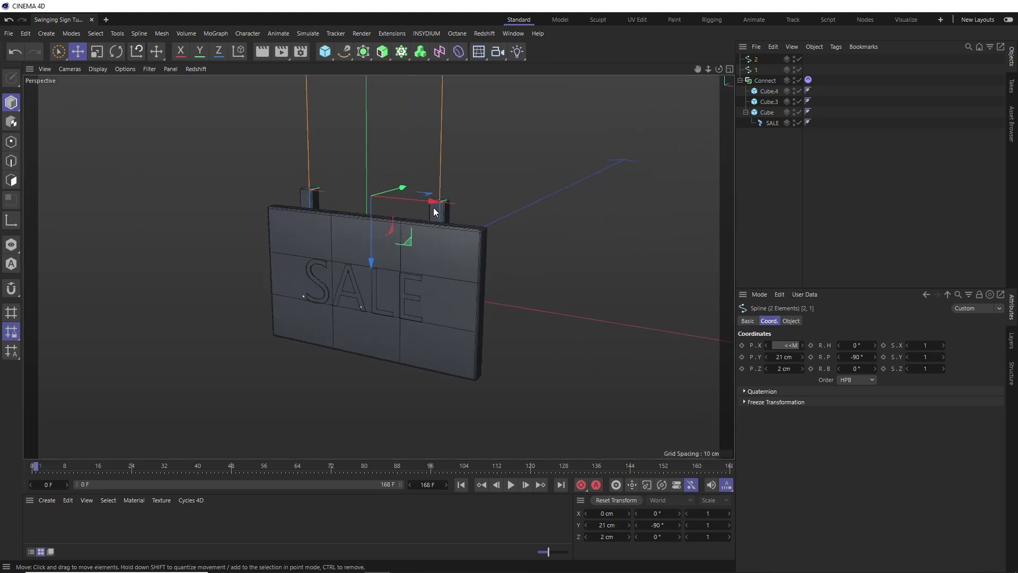
right_click(749, 74)
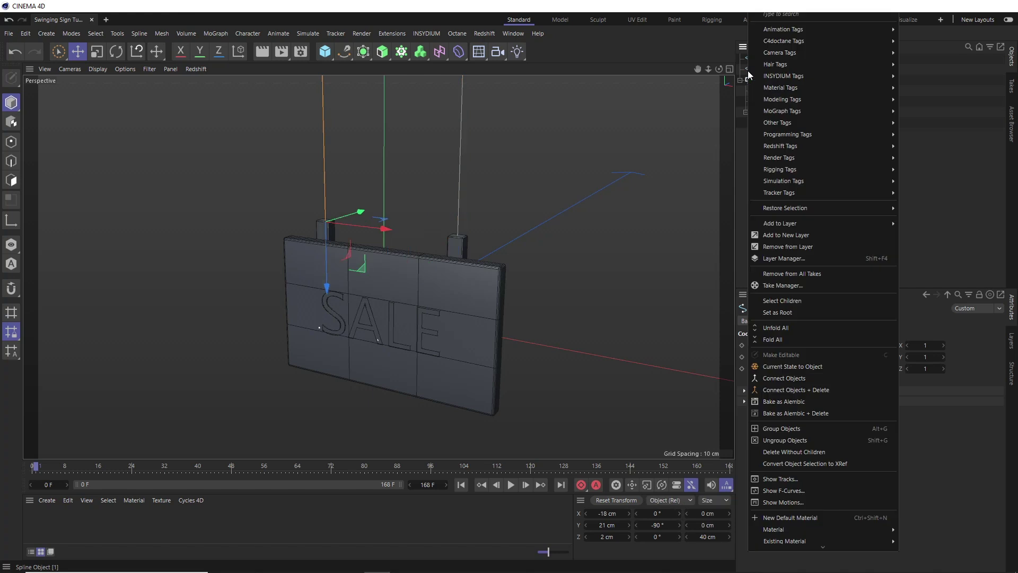
mouse_move(798, 64)
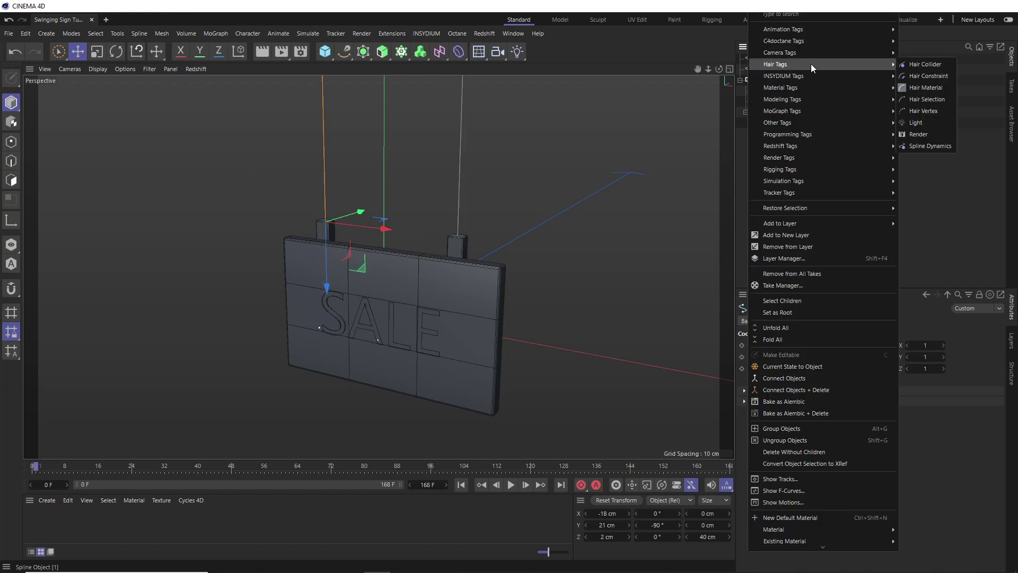
left_click(928, 147)
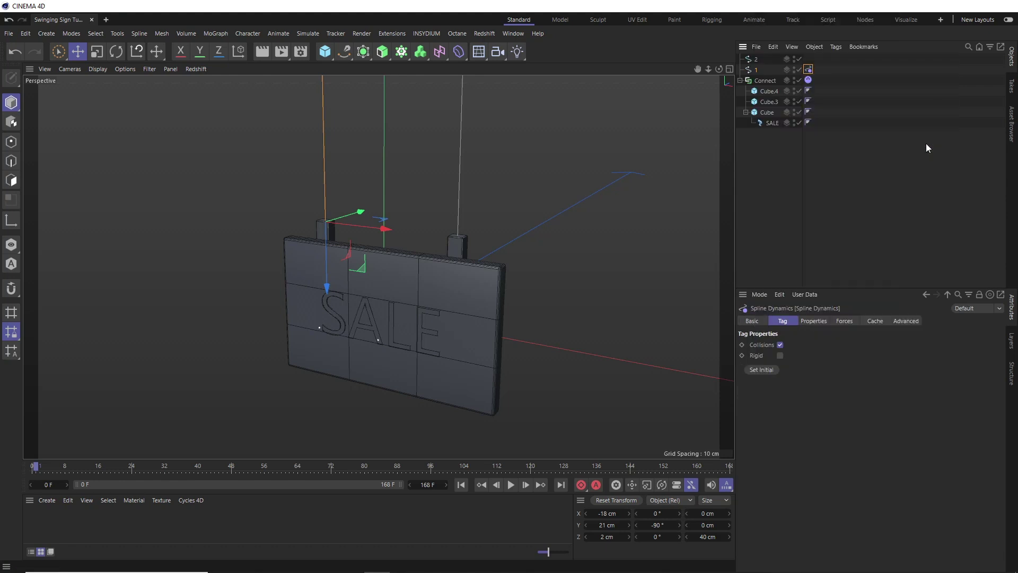
left_click_drag(806, 70, 808, 59, "ctrl")
Set the topmost point of spline 1 as fixed in its Spline Dynamics tag
left_click(807, 70)
left_click(817, 321)
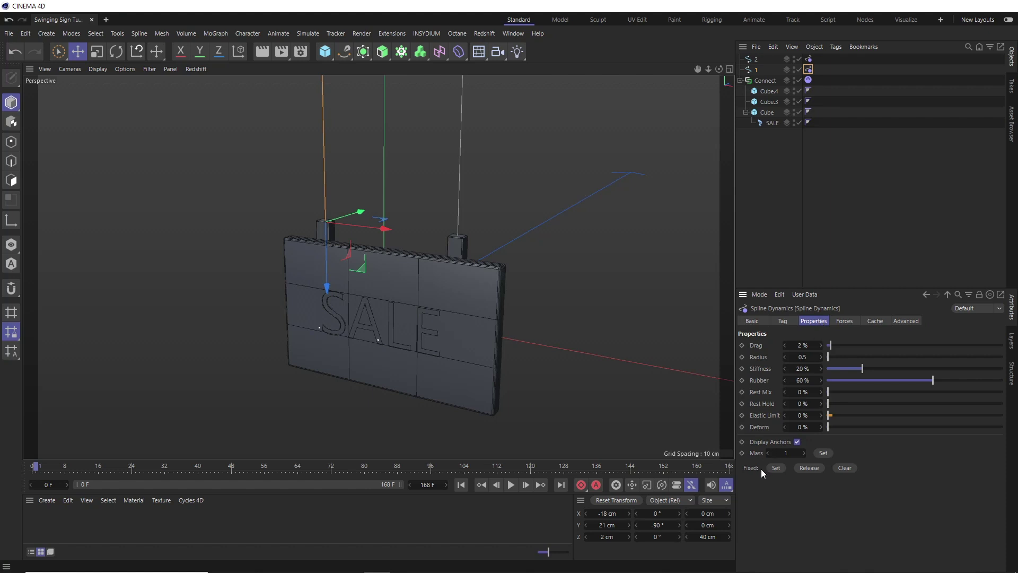
left_click(11, 141)
left_click_drag(304, 105, 340, 141, "alt")
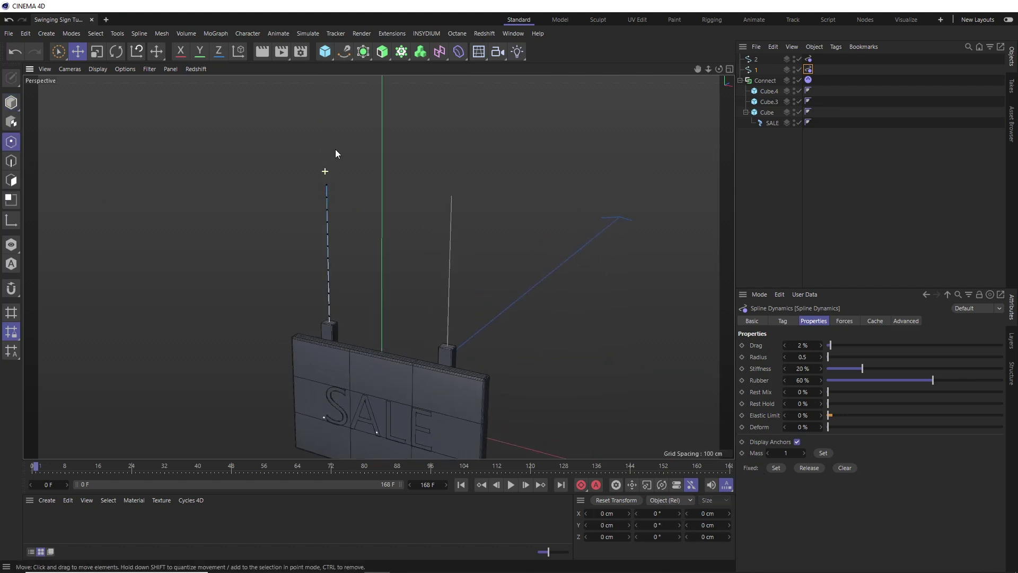
scroll(326, 162, "up", 3)
key("9")
left_click(328, 191)
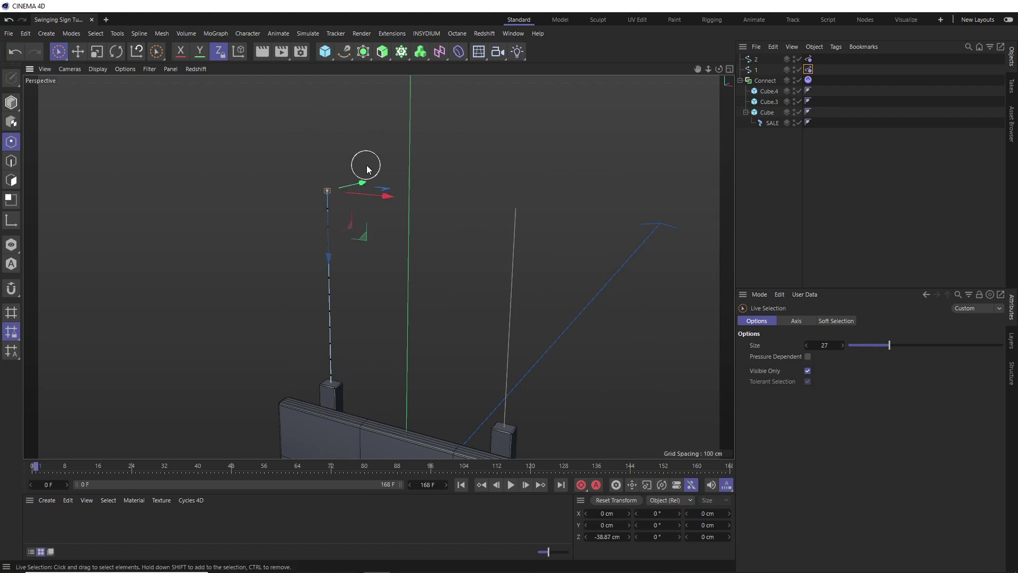
left_click(808, 69)
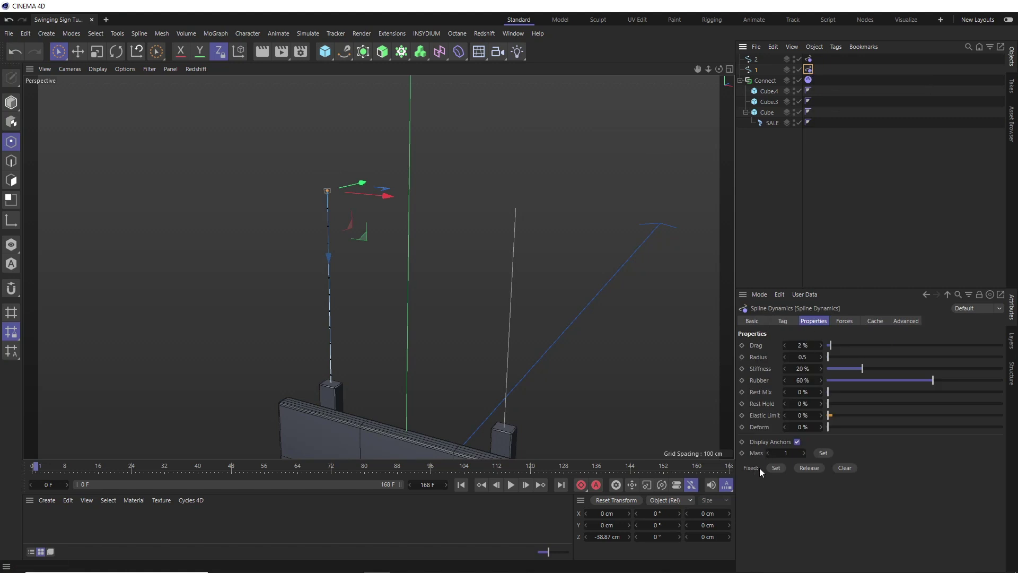
left_click(776, 468)
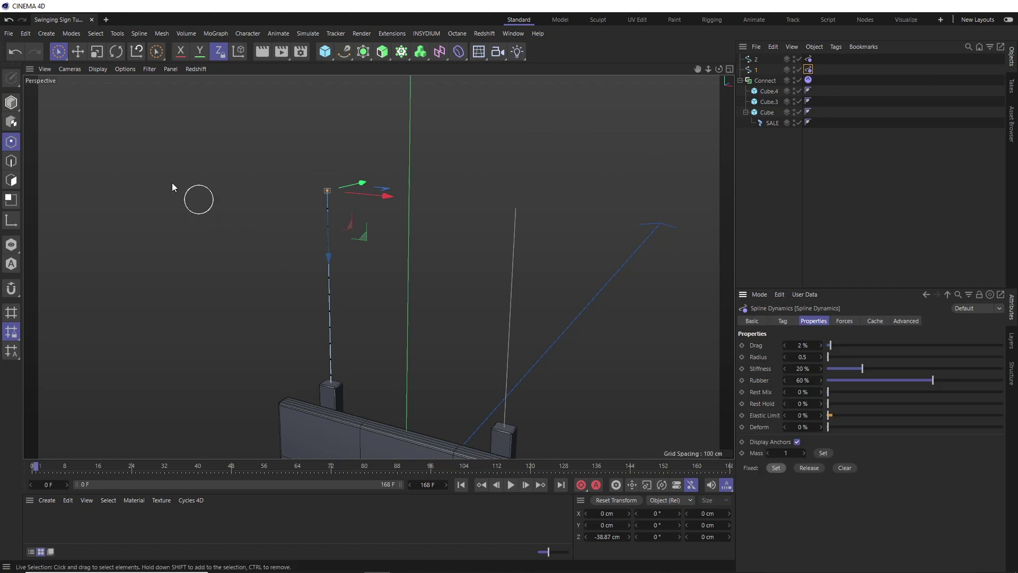
left_click(11, 102)
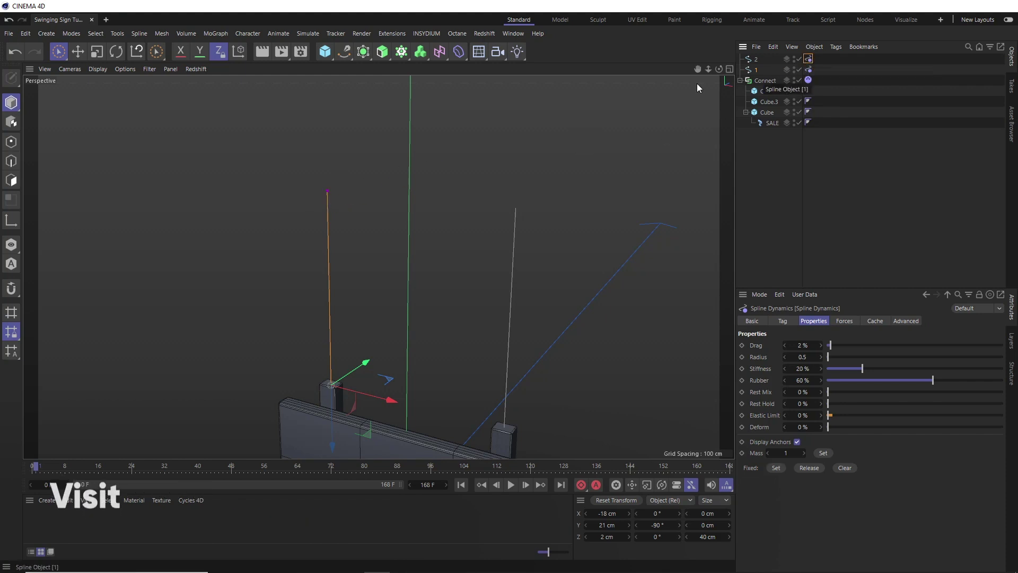
Fix the topmost point of spline 2 through its own Spline Dynamics tag
left_click(809, 59)
left_click(757, 60)
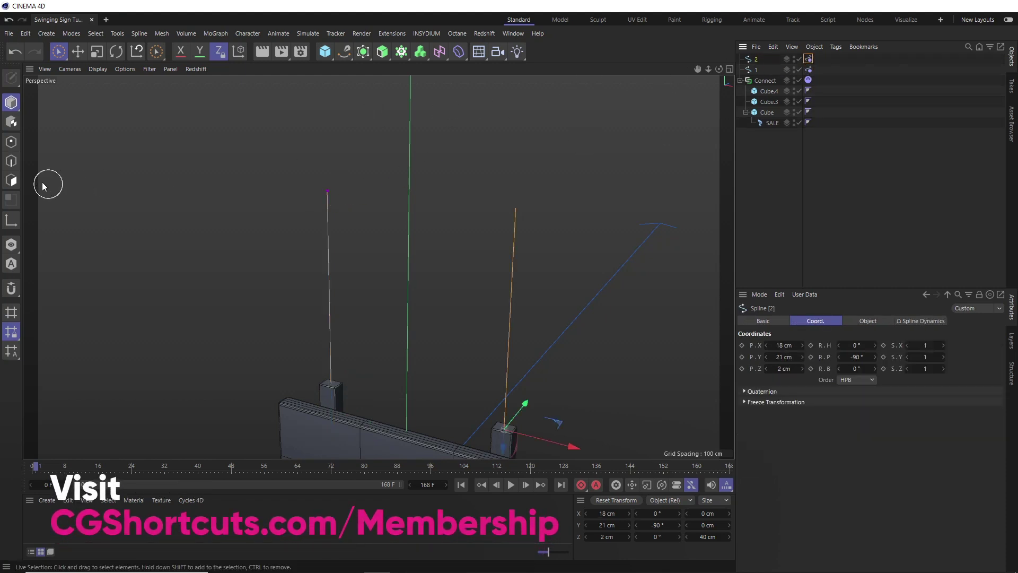
left_click(6, 143)
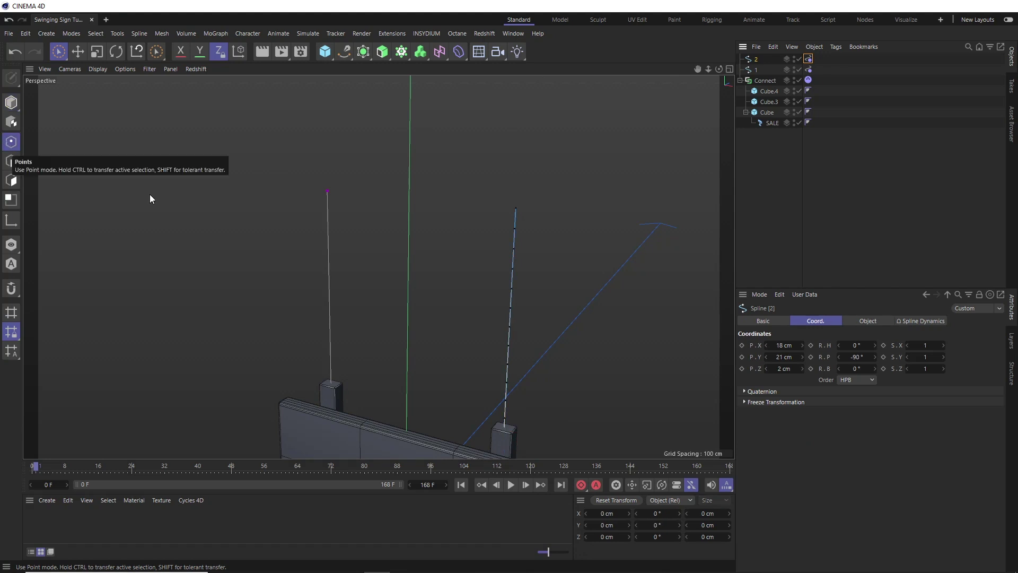
left_click(517, 207)
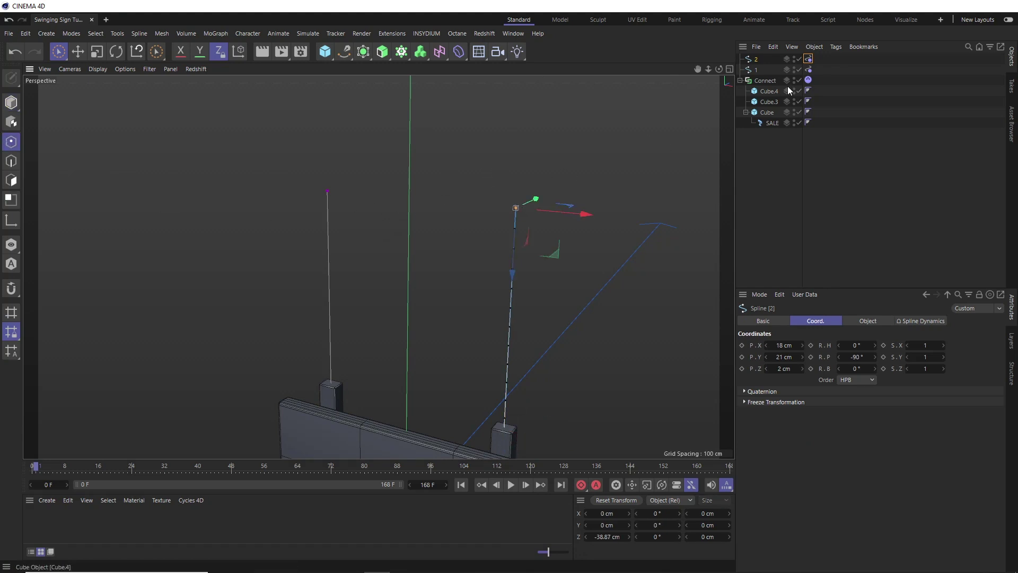
left_click(809, 59)
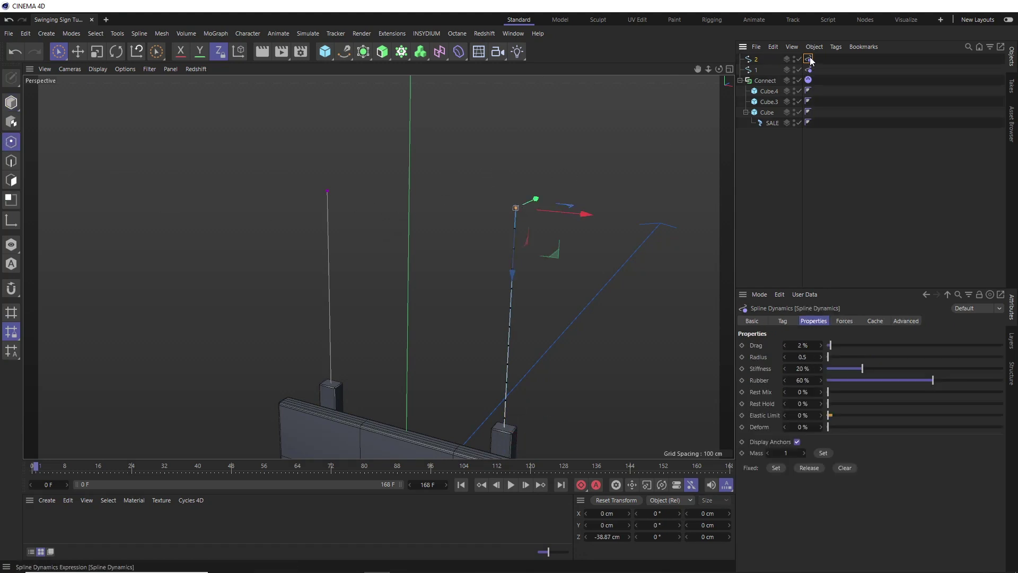
left_click(776, 469)
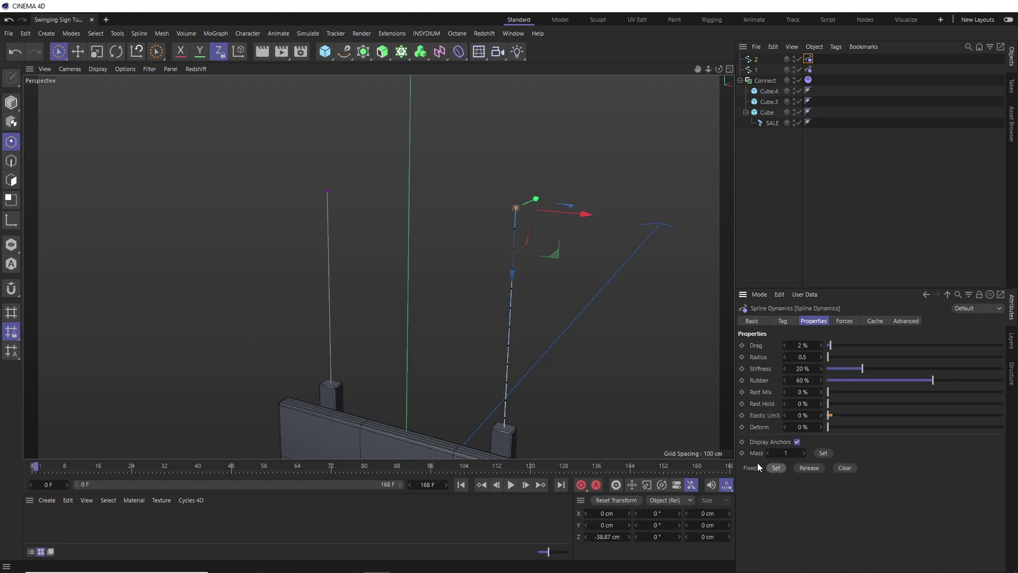
left_click(11, 102)
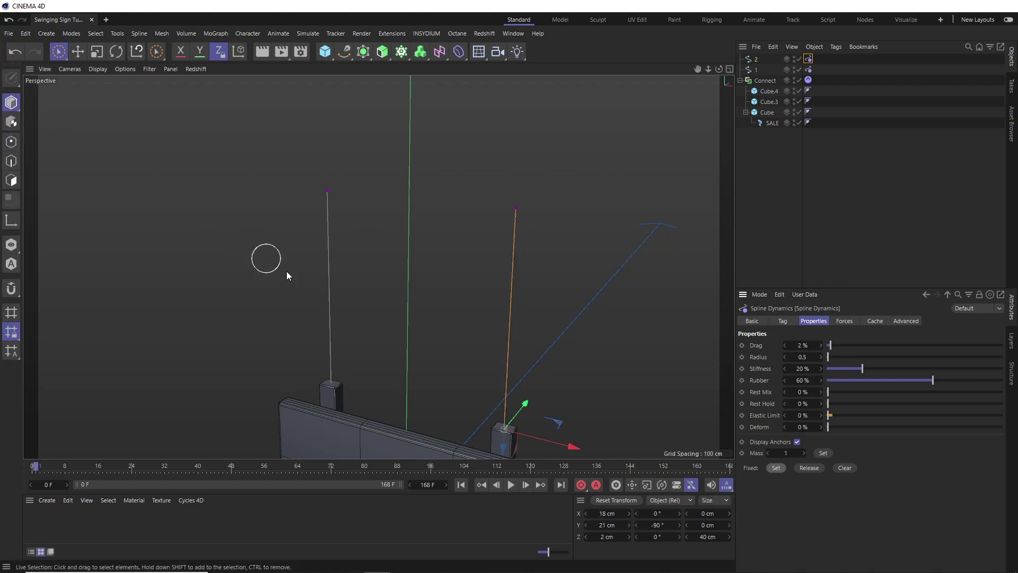
Play the simulation to check how the splines and sign behave, and return to the first frame
mouse_move(435, 273)
left_mouse_down("alt")
mouse_move(407, 361)
mouse_move(375, 364)
mouse_move(423, 368)
mouse_move(439, 271)
left_mouse_up("alt")
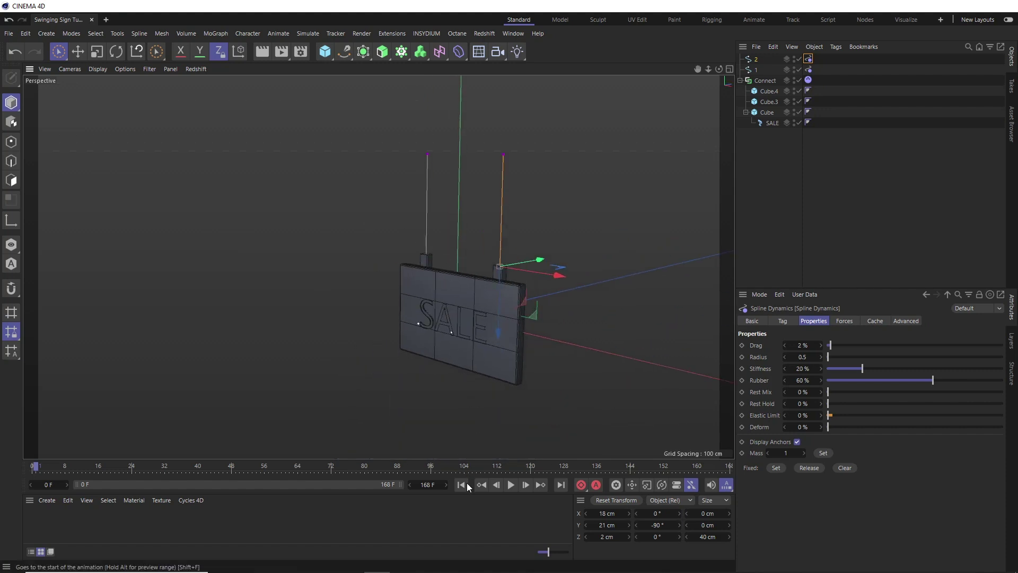
left_click(510, 485)
left_click(511, 485)
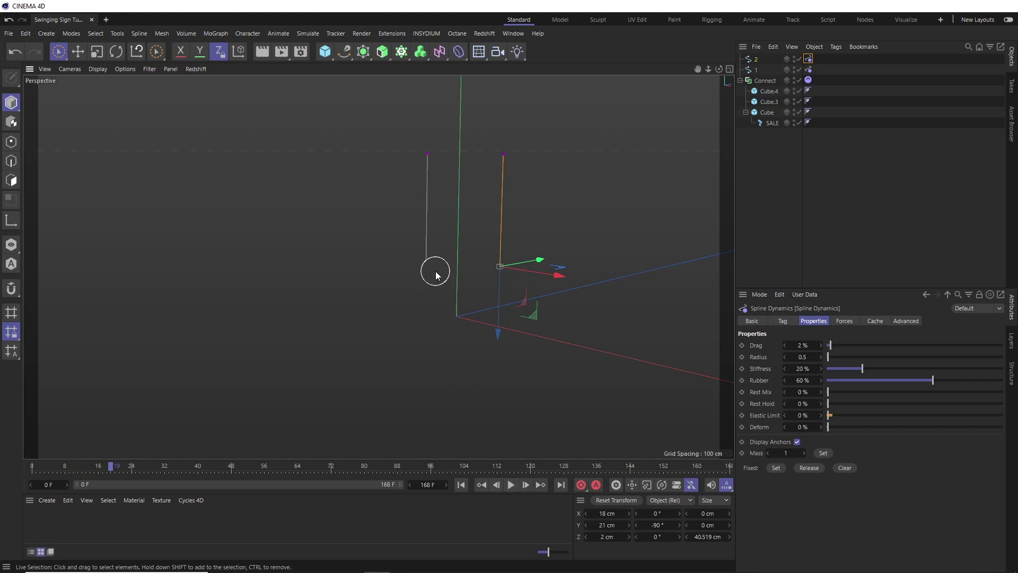
left_click(461, 485)
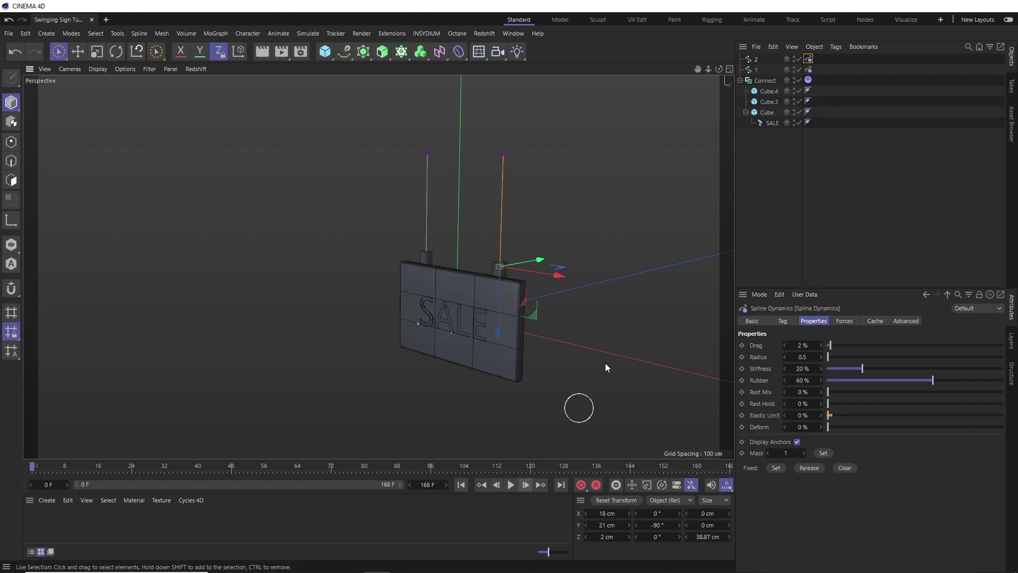
Set Drag to 3%, Stiffness to 100% and Rubber to 100% on both Spline Dynamics tags
left_click(809, 69, "ctrl")
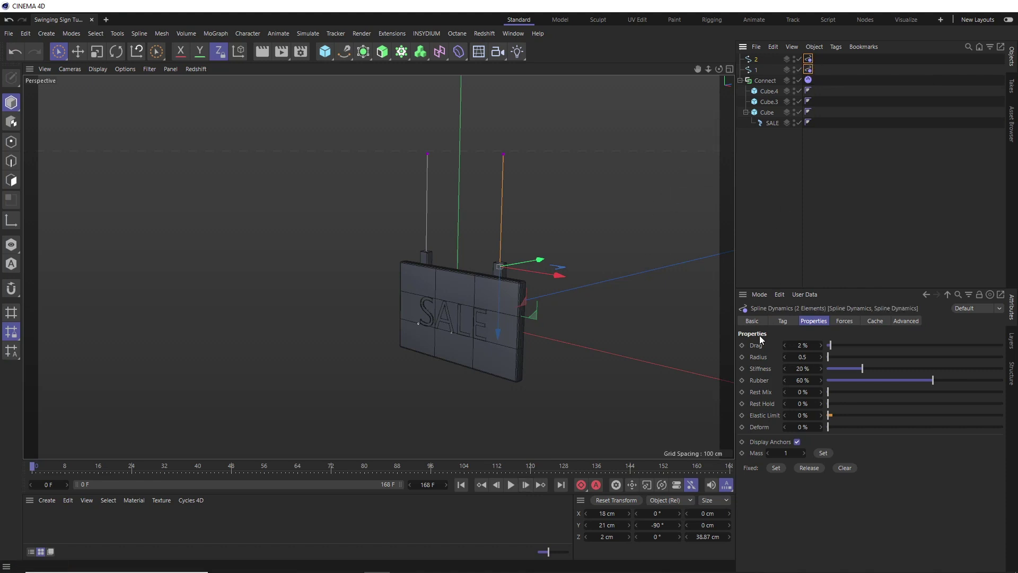
left_click(794, 345)
type("3")
key("Return")
left_click_drag(898, 368, 1013, 386)
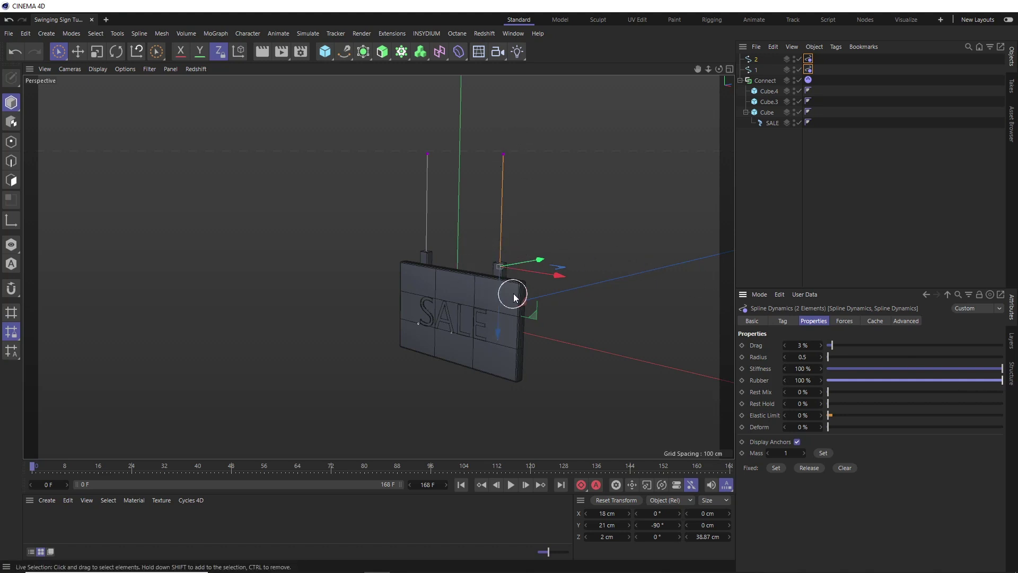
Add a Hair Constraint tag to spline 1 and assign the Connect object as its target
left_click(751, 70)
right_click(755, 73)
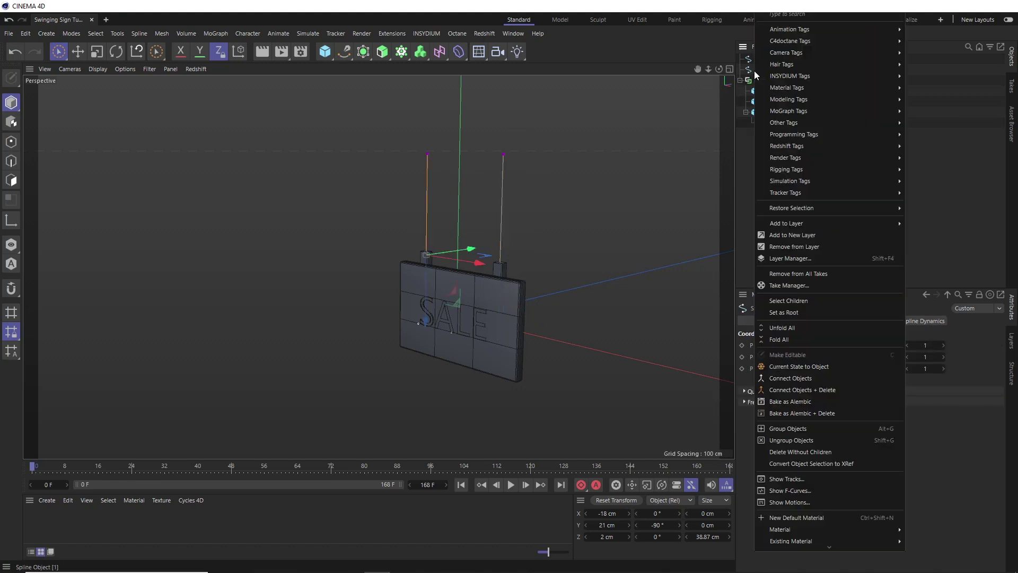
mouse_move(780, 67)
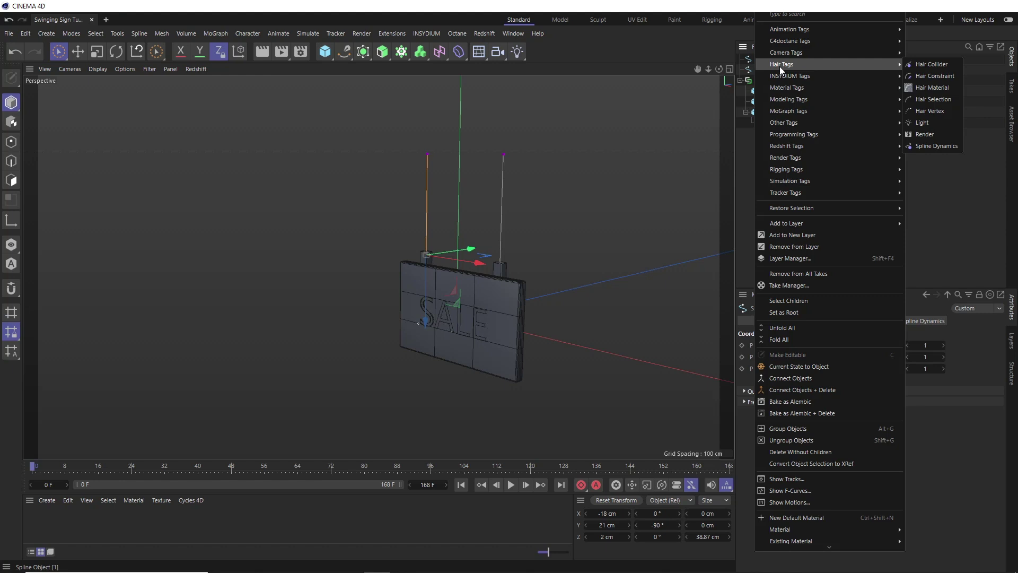
left_click(932, 76)
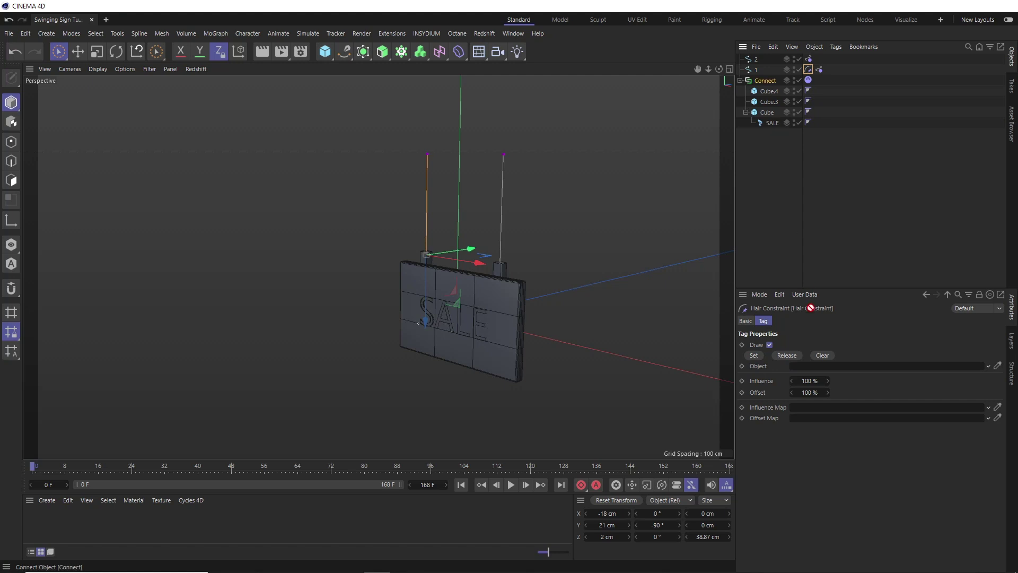
left_click_drag(815, 329, 816, 367)
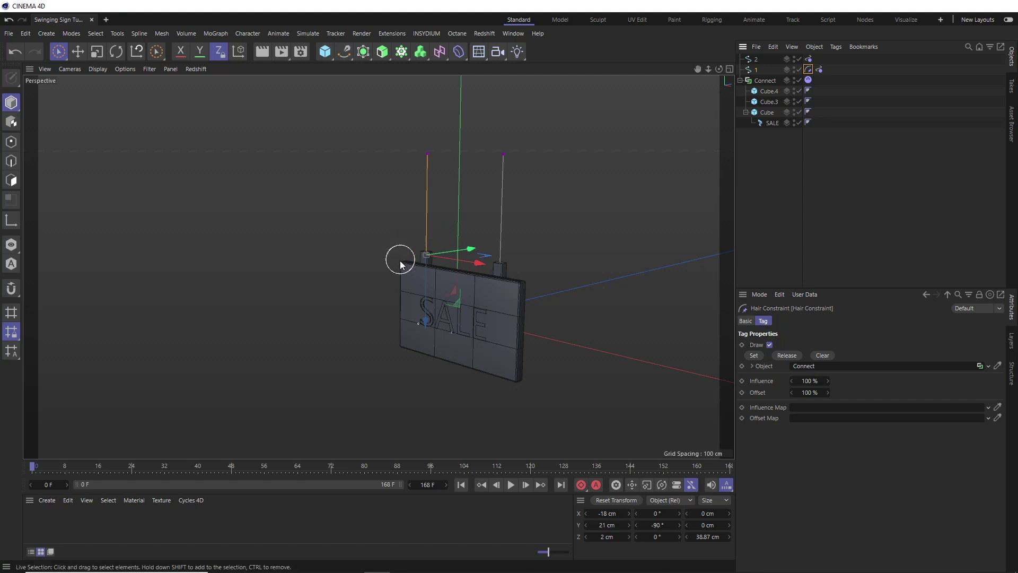
Hide the Connect object and set spline 1's lowest point as the constrained point in its Hair Constraint tag
scroll(421, 258, "up", 8)
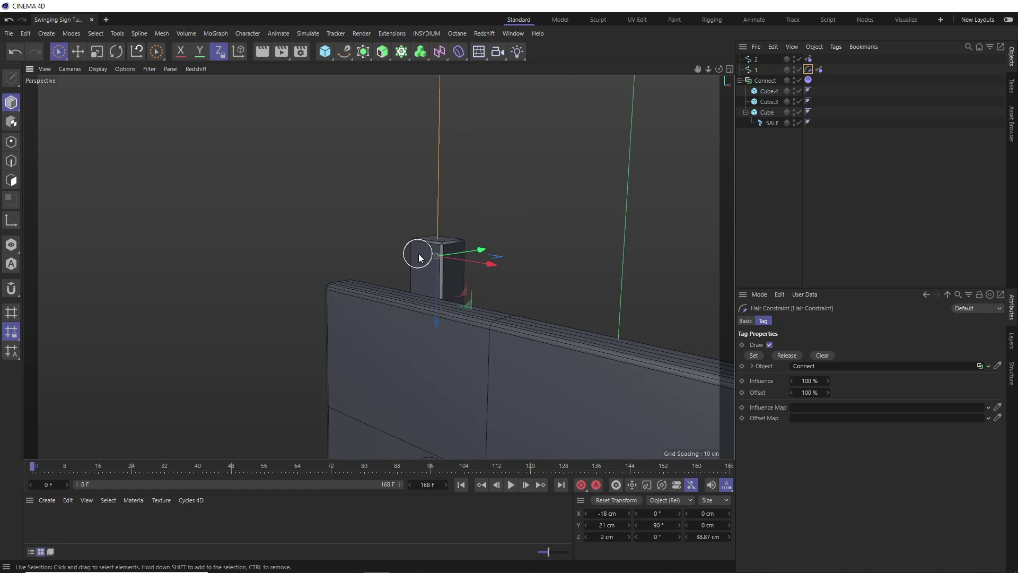
left_click_drag(419, 256, 475, 244, "alt")
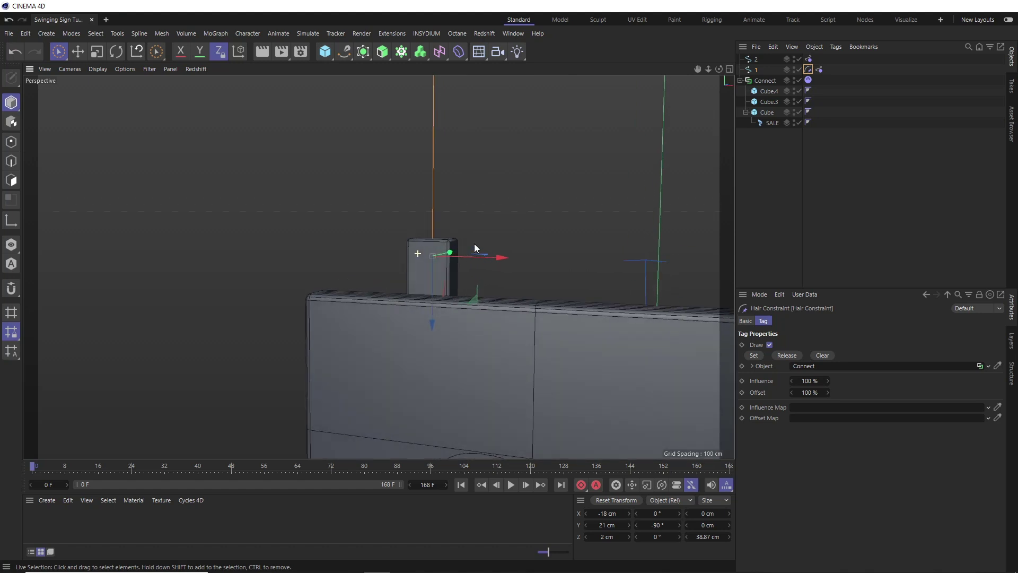
left_click(794, 80)
left_click(754, 71)
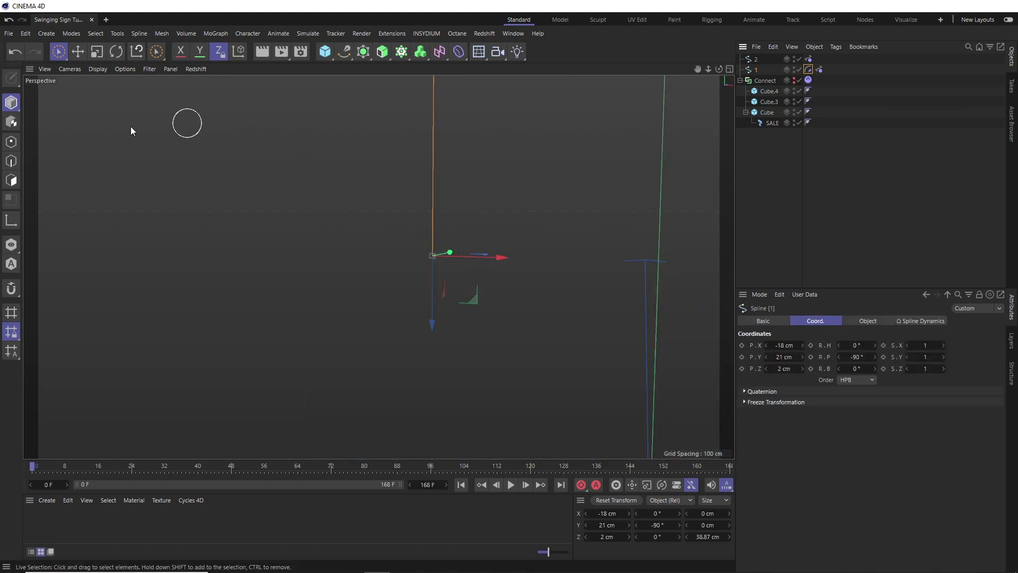
left_click(11, 143)
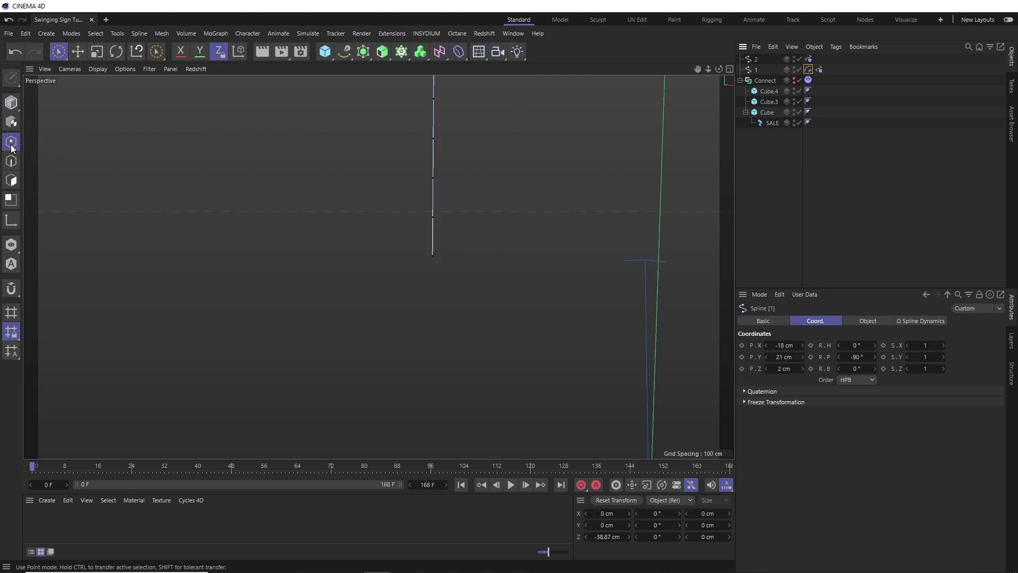
left_click(436, 257)
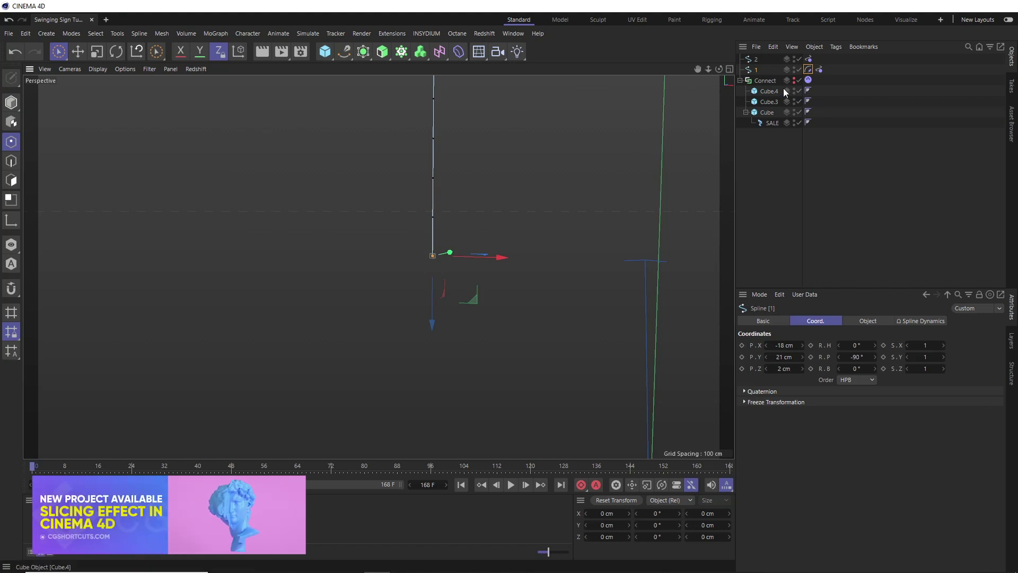
left_click(809, 70)
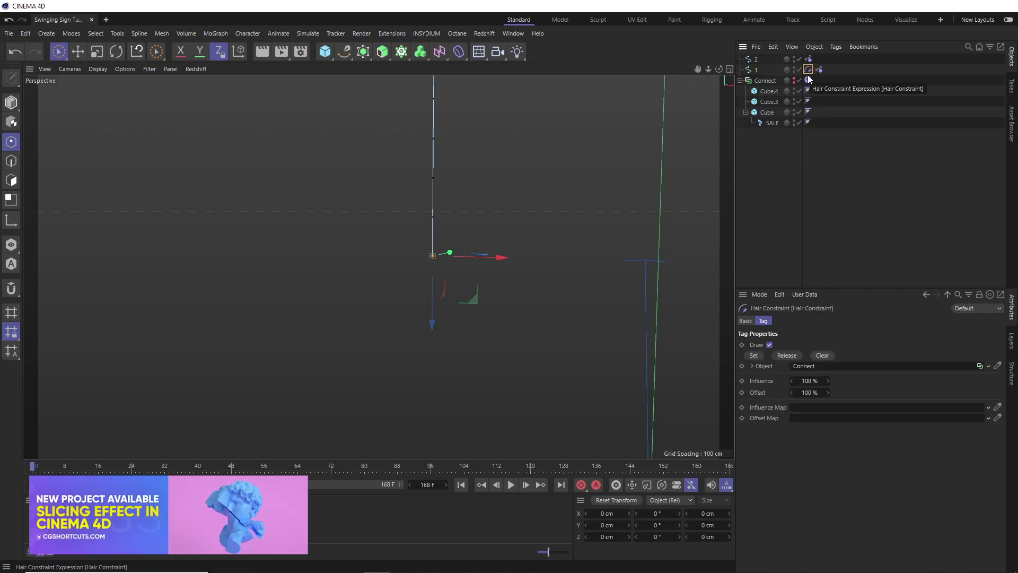
left_click(755, 355)
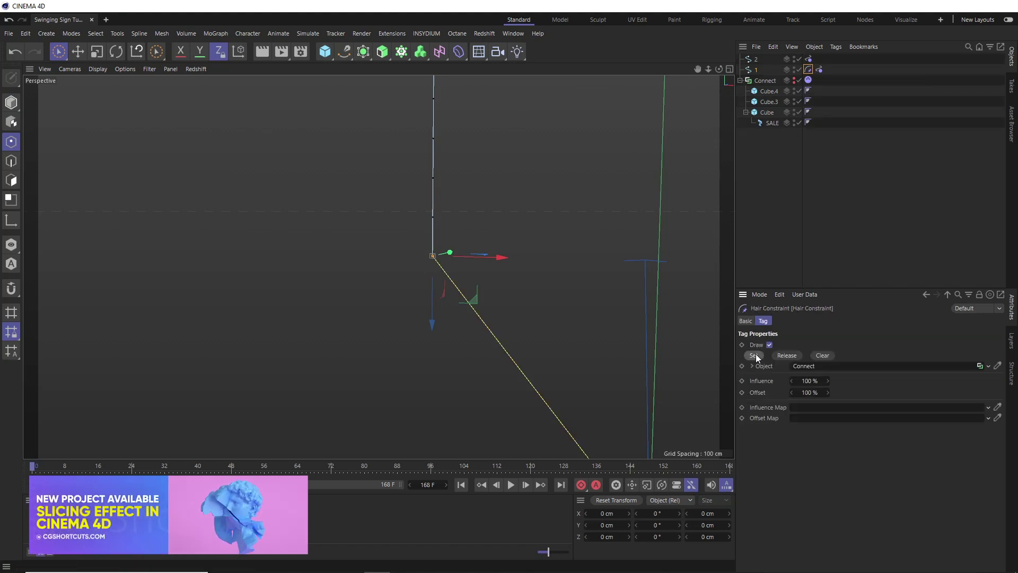
Copy the Hair Constraint tag from spline 1 to spline 2
left_click_drag(606, 294, 521, 285, "alt")
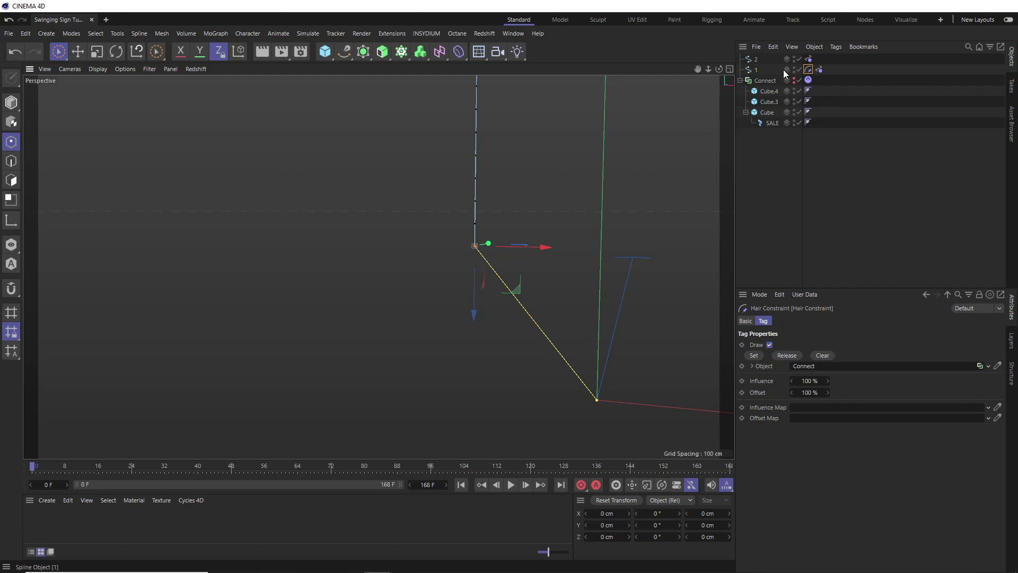
left_click_drag(809, 72, 809, 59, "ctrl")
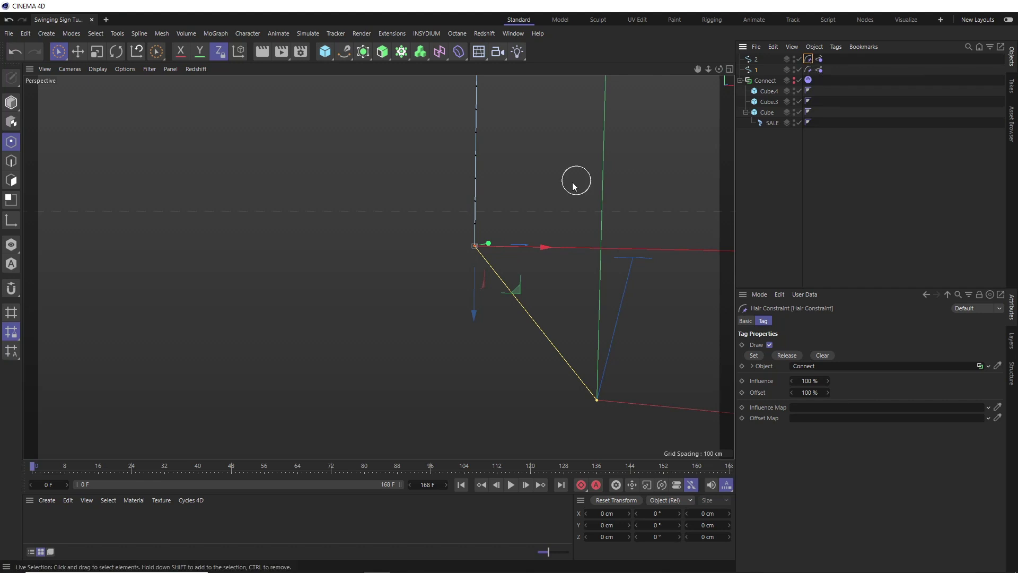
scroll(561, 207, "down", 2)
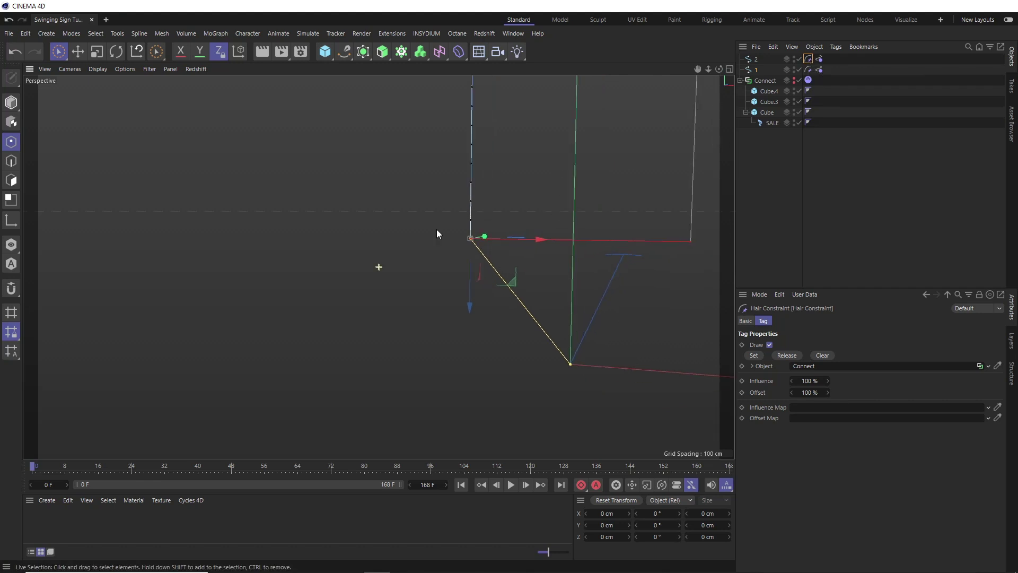
scroll(509, 270, "up", 1)
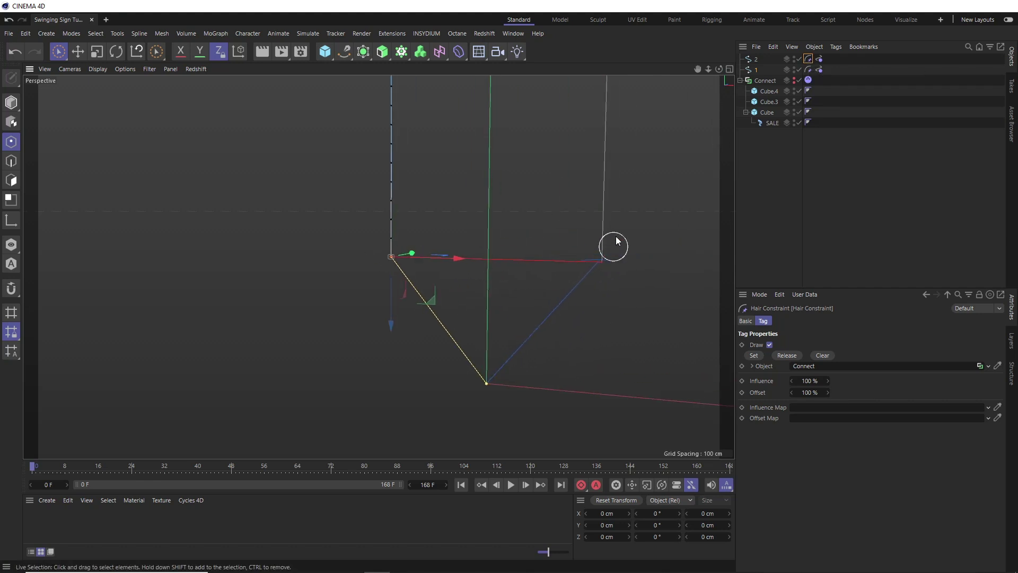
scroll(632, 223, "up", 2)
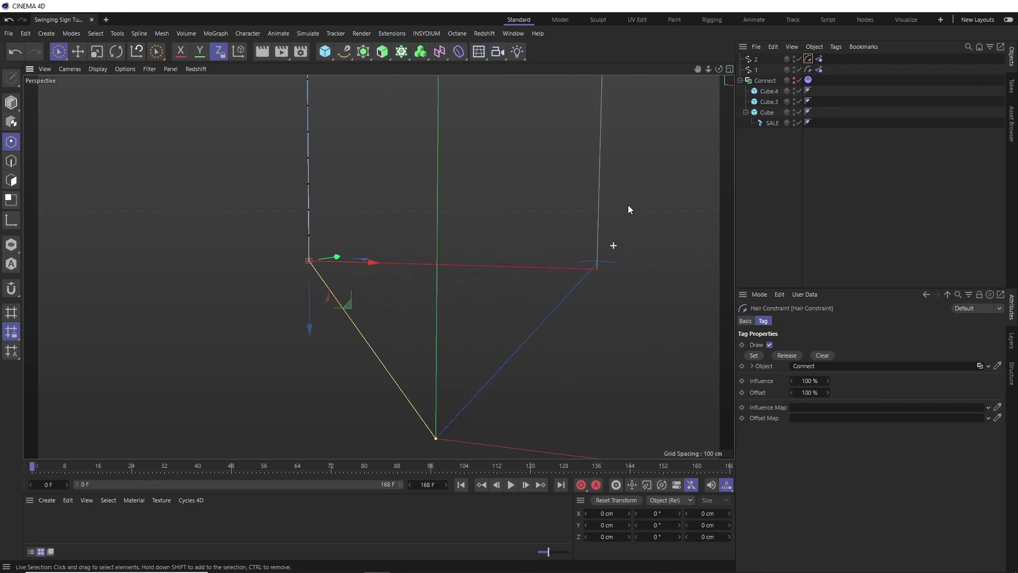
Set spline 2's lowest point in its own Hair Constraint tag, and make the Connect object visible again in Model mode
left_click(757, 59)
left_click(807, 59)
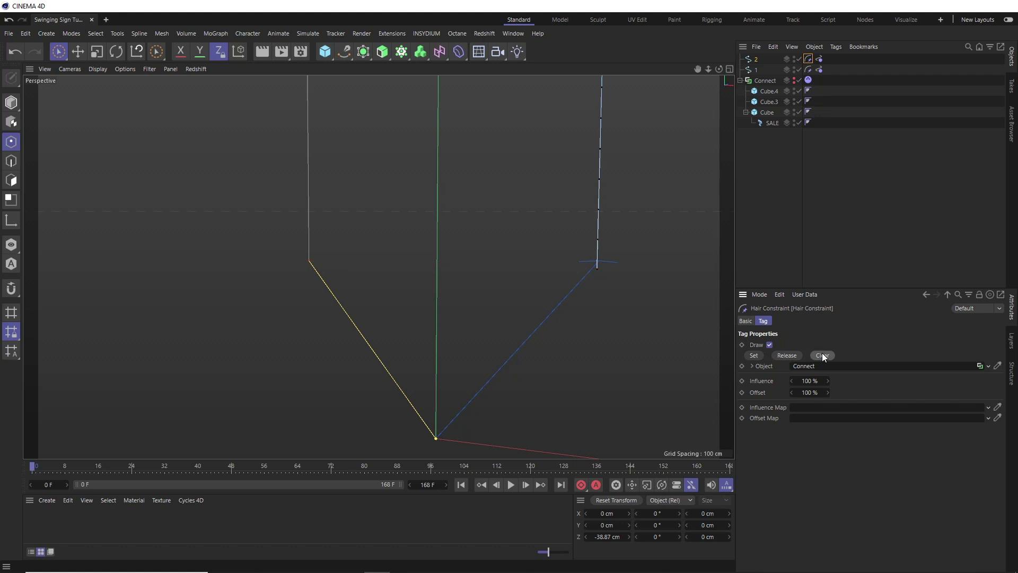
left_click(609, 272)
left_click(758, 355)
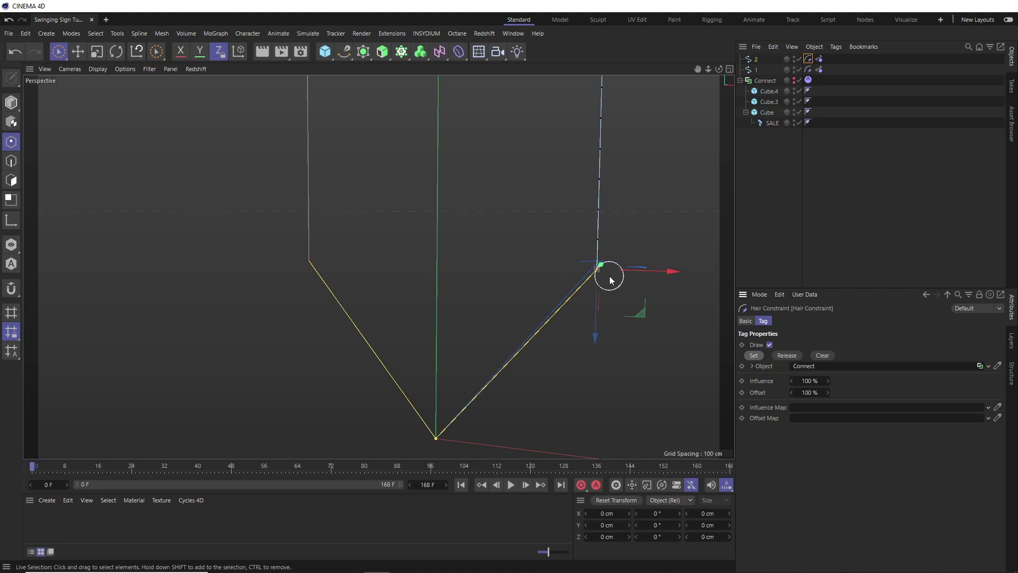
left_click(8, 103)
left_click(794, 80)
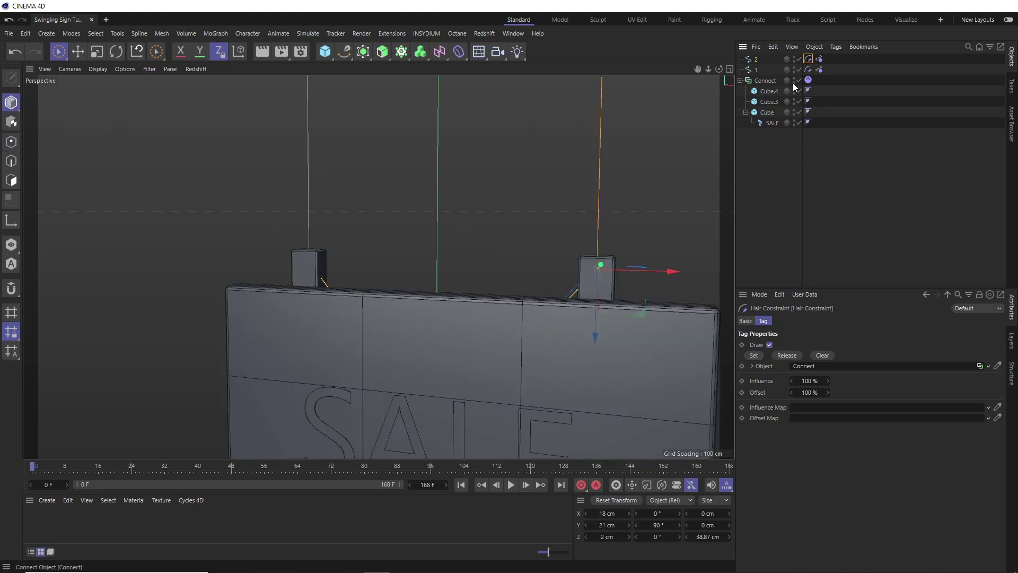
Play the simulation to check how the splines hold the sign, and return to the first frame
scroll(344, 379, "down", 4)
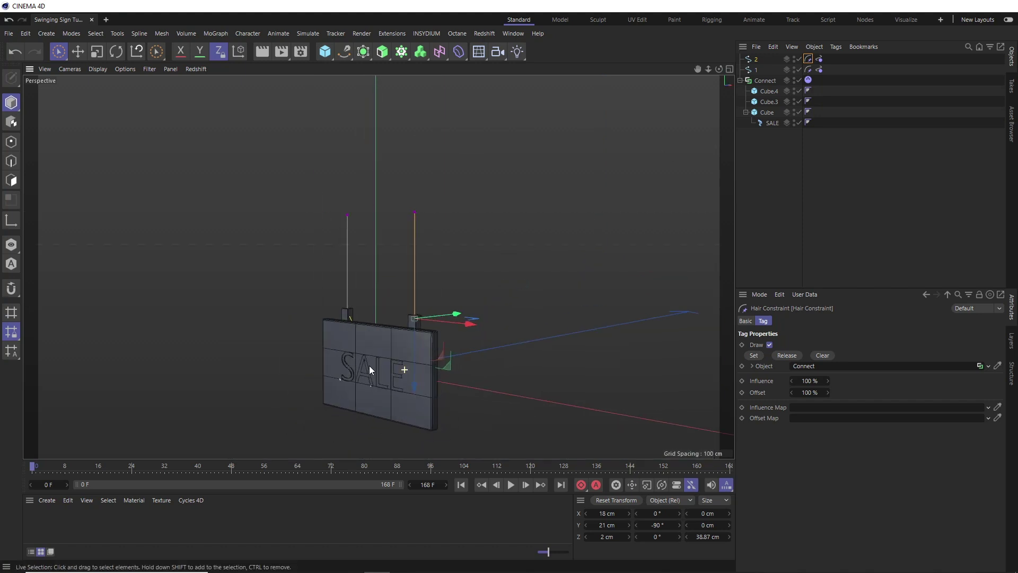
left_click(640, 421)
left_click(511, 485)
left_click(511, 485)
scroll(380, 421, "down", 2)
scroll(379, 422, "up", 2)
left_click_drag(387, 429, 472, 398, "alt")
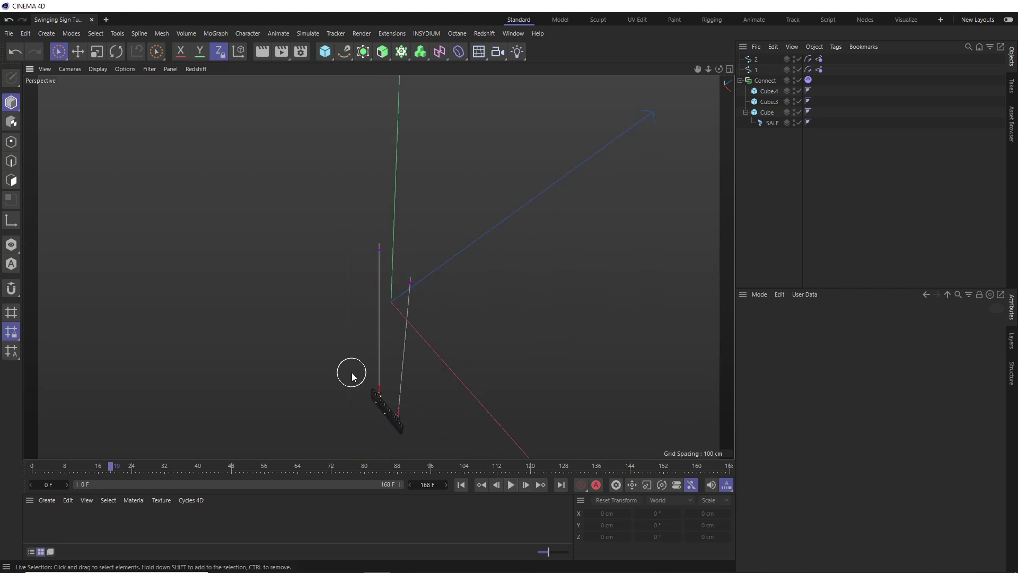
left_click(461, 485)
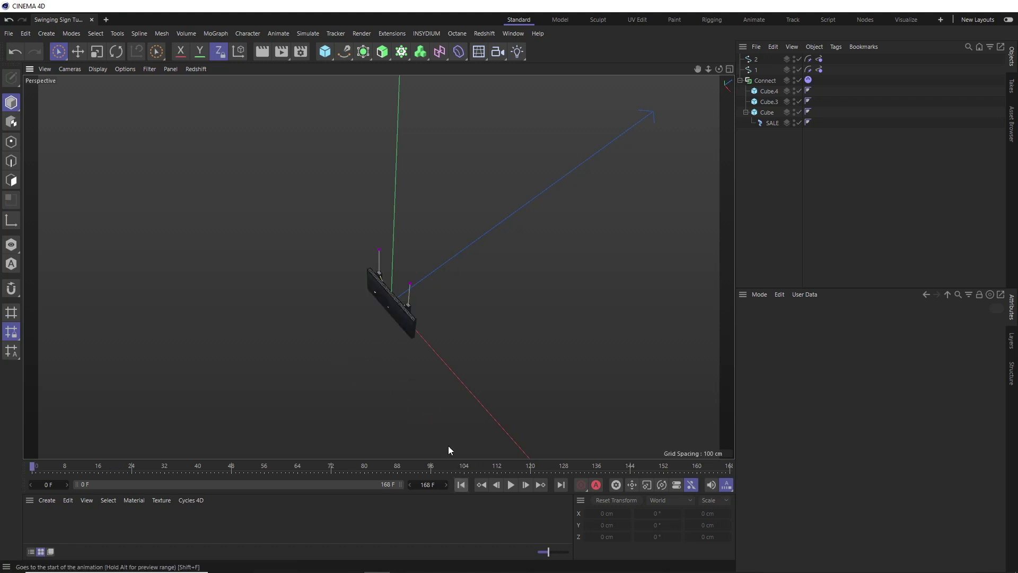
Add a dynamics Spring with spline 1 as Object A and the Connect object as Object B
scroll(389, 316, "up", 3)
left_click_drag(389, 315, 429, 287, "alt")
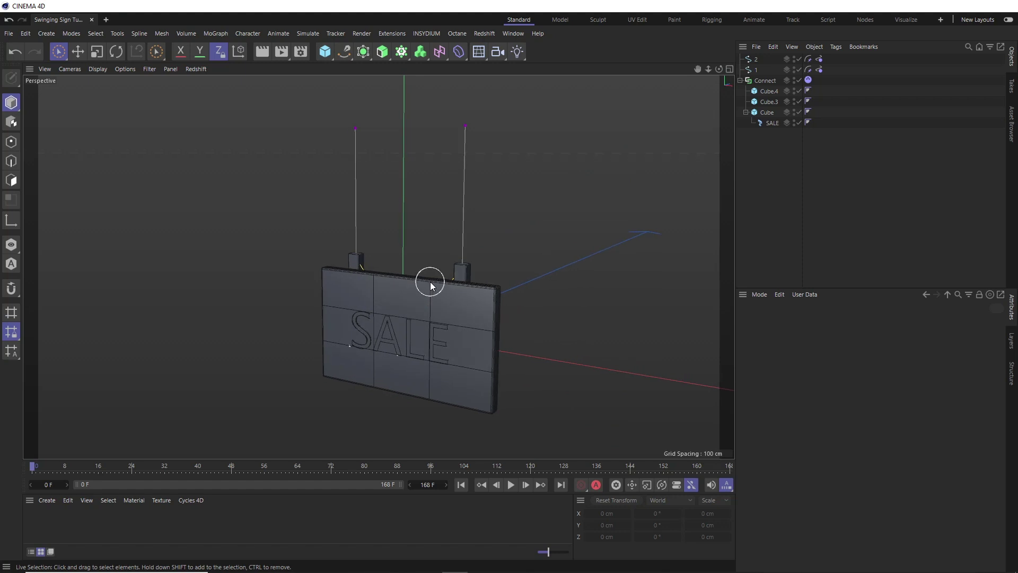
left_click(308, 33)
mouse_move(337, 61)
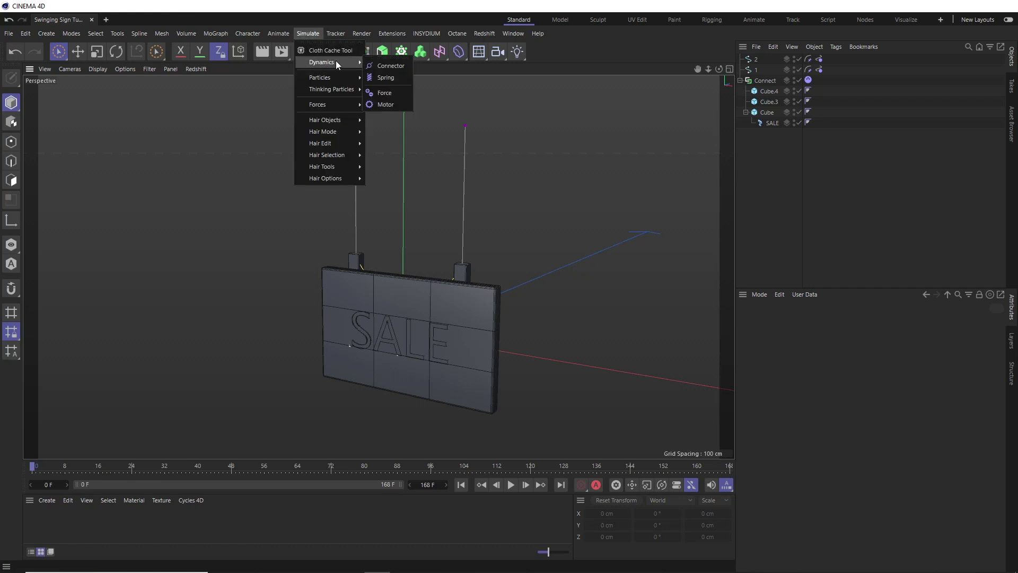
left_click(384, 78)
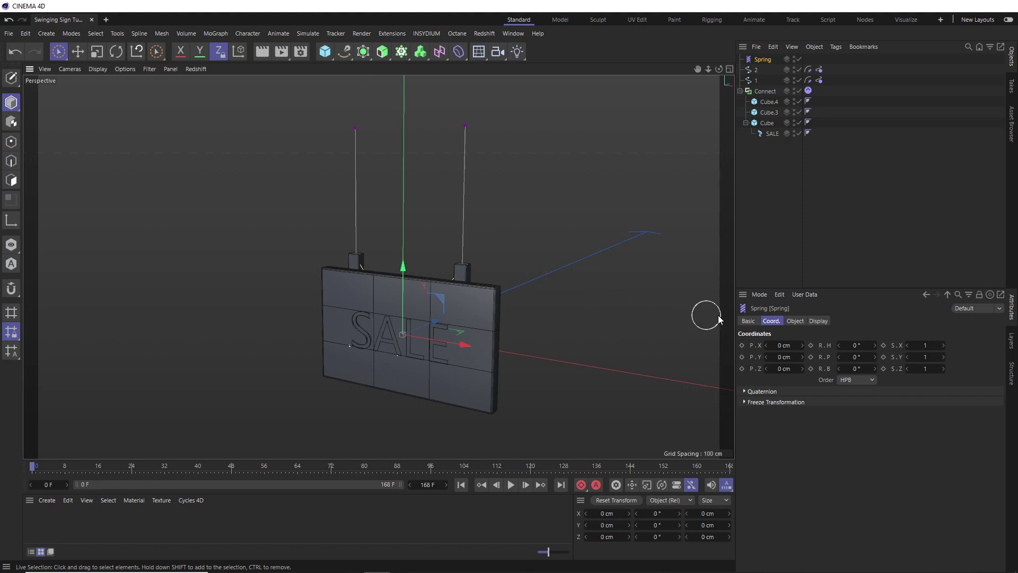
left_click(796, 322)
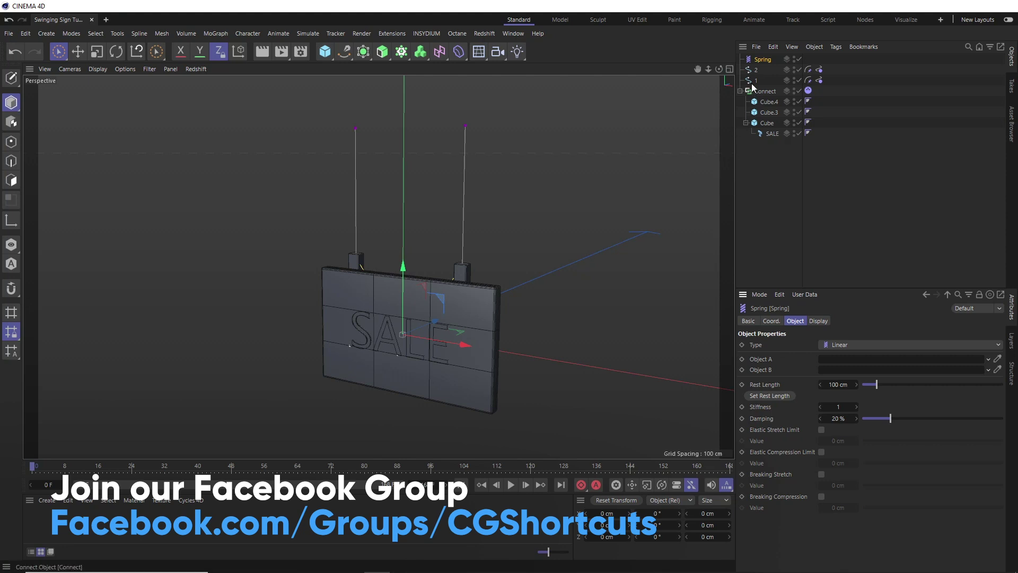
left_click_drag(756, 81, 836, 364)
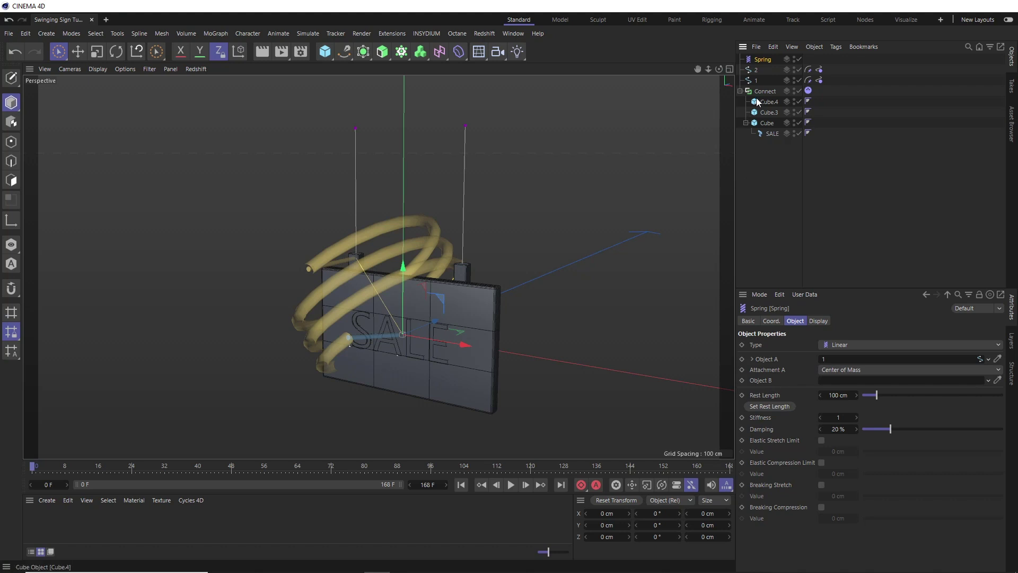
left_click_drag(759, 93, 850, 390)
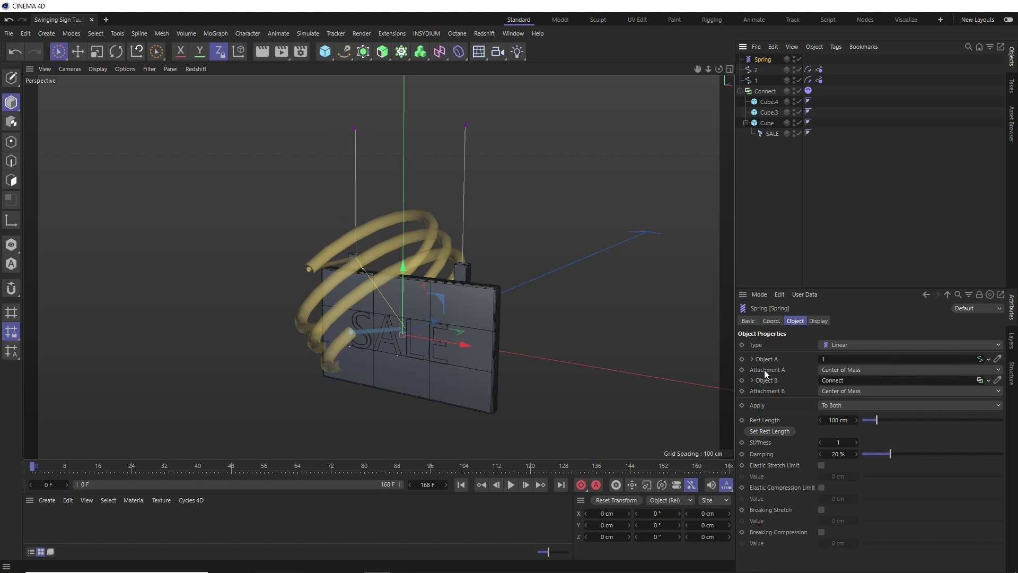
Attach the spring's Object A end by Polygon Point with Index -1
left_click(840, 370)
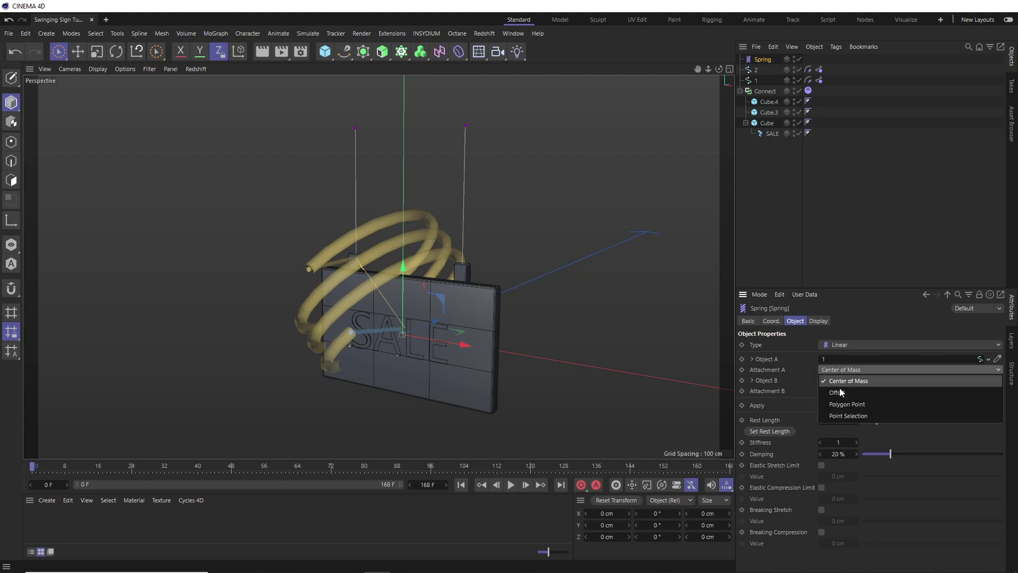
left_click(840, 405)
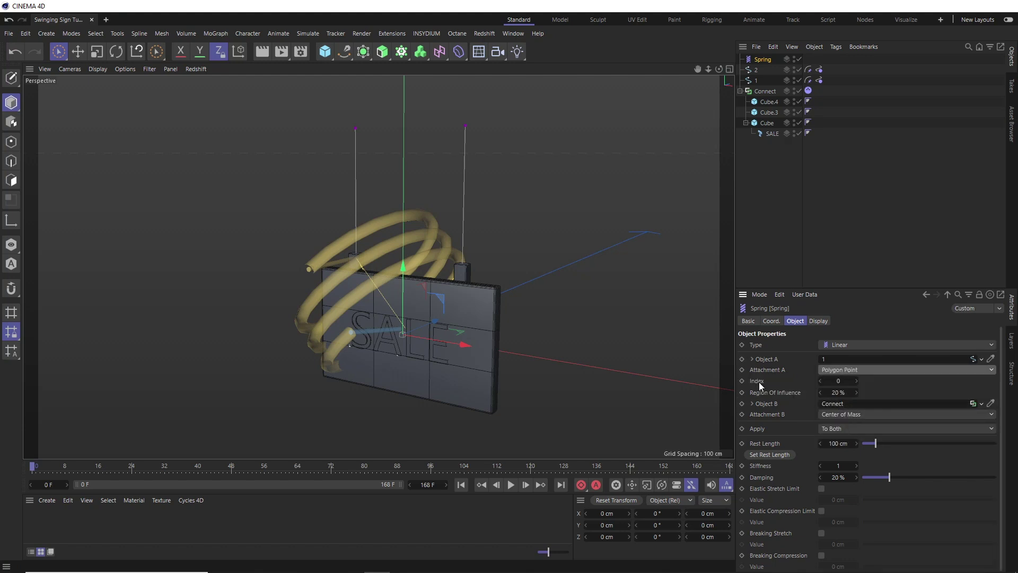
mouse_move(838, 382)
left_mouse_down()
mouse_move(849, 381)
mouse_move(838, 382)
left_mouse_up()
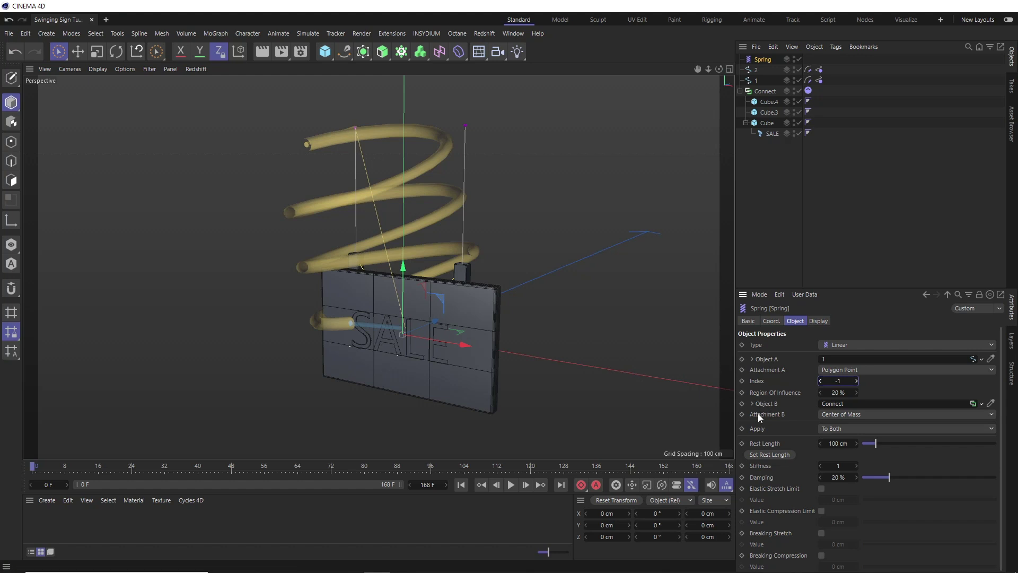
Set the spring's Attachment B to Offset, with -18 cm in X and 21 cm in Y
left_click(831, 413)
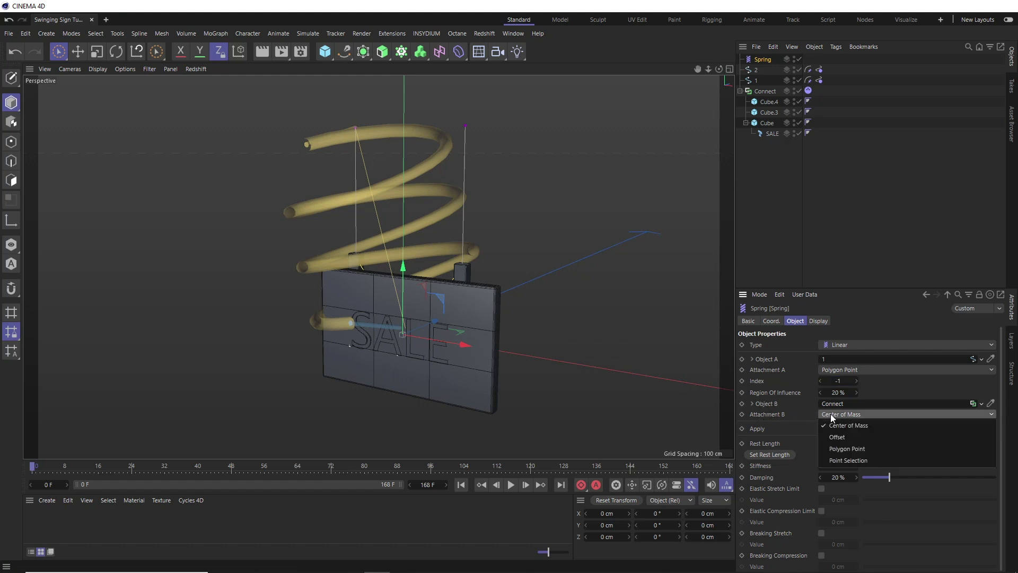
left_click(836, 435)
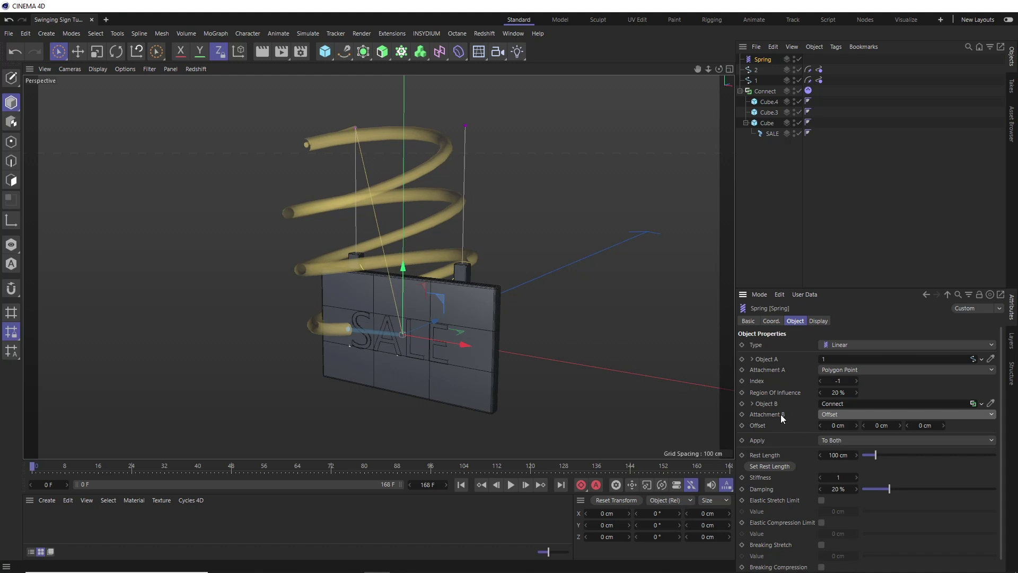
left_click_drag(531, 307, 463, 281, "alt")
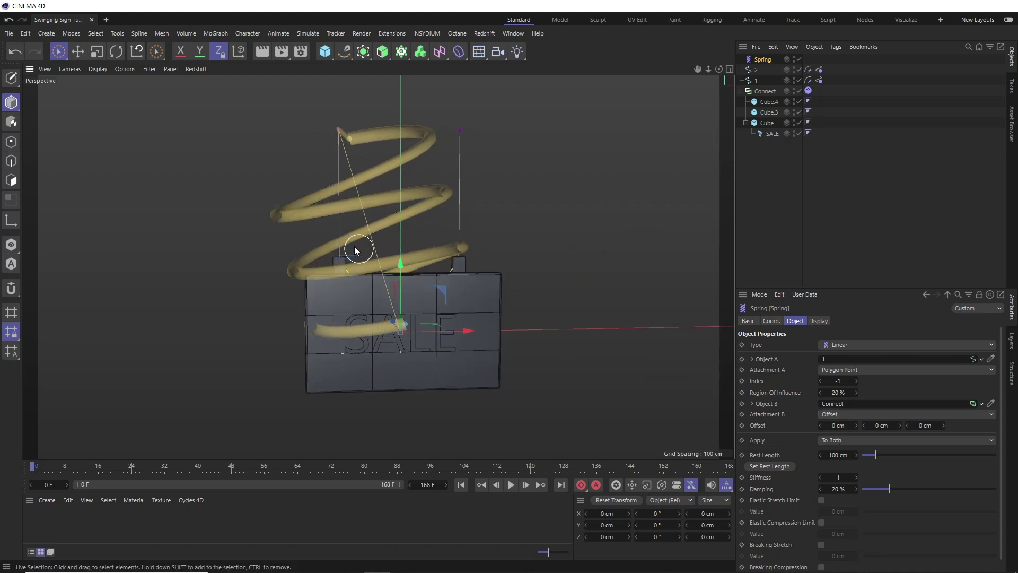
left_click_drag(849, 428, 833, 427)
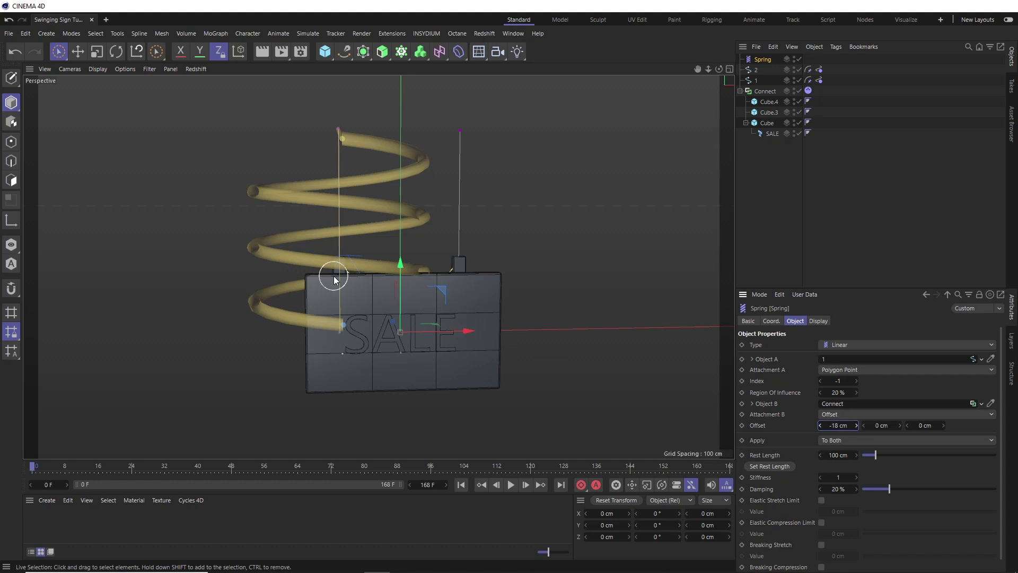
left_click(881, 425)
type("40")
key("Return")
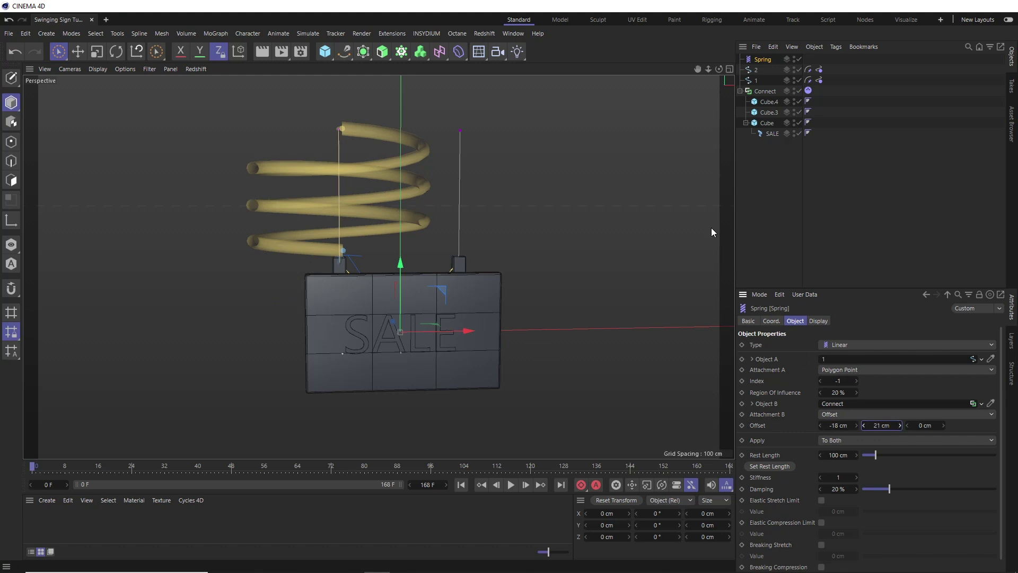
Rename the spring to Spring 1 and duplicate it as Spring 2
double_click(765, 60)
type("1")
key("Return")
key("ctrl+c")
key("ctrl+v")
double_click(776, 60)
type("2")
key("Delete")
key("Delete")
key("Return")
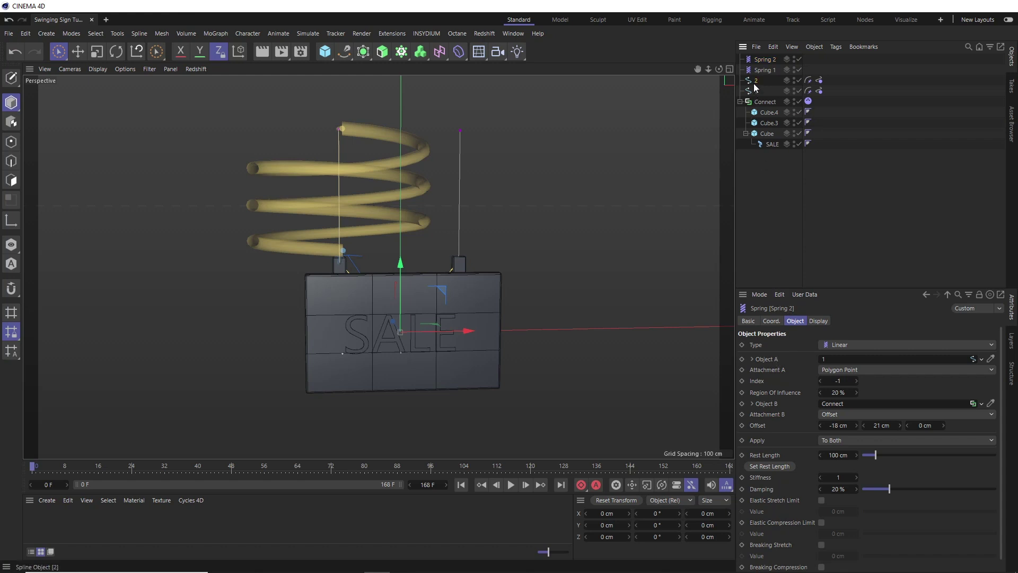
Assign spline 2 as Spring 2's Object A and set its Attachment B X offset to 18 cm
left_click_drag(756, 81, 857, 364)
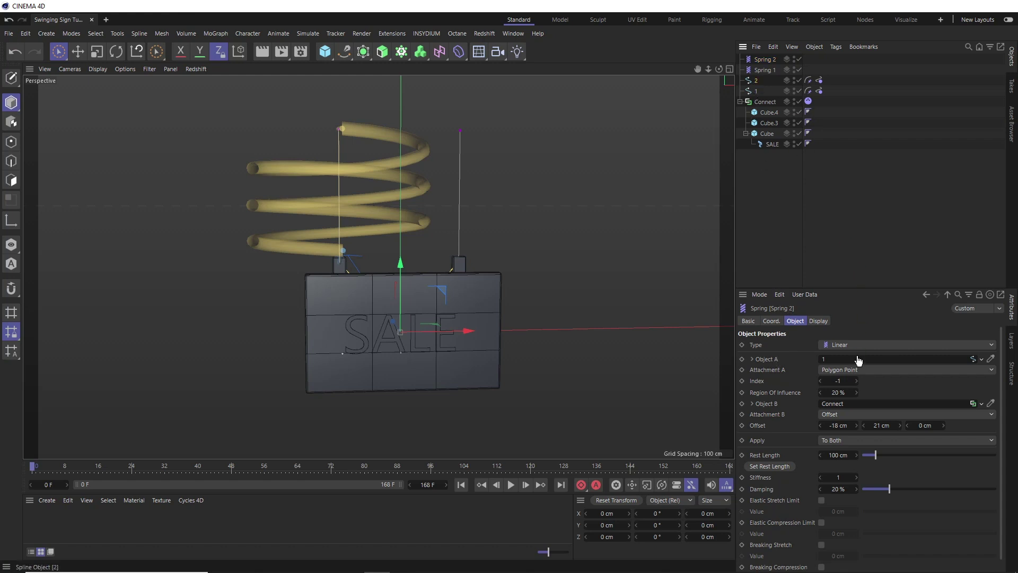
left_click(839, 426)
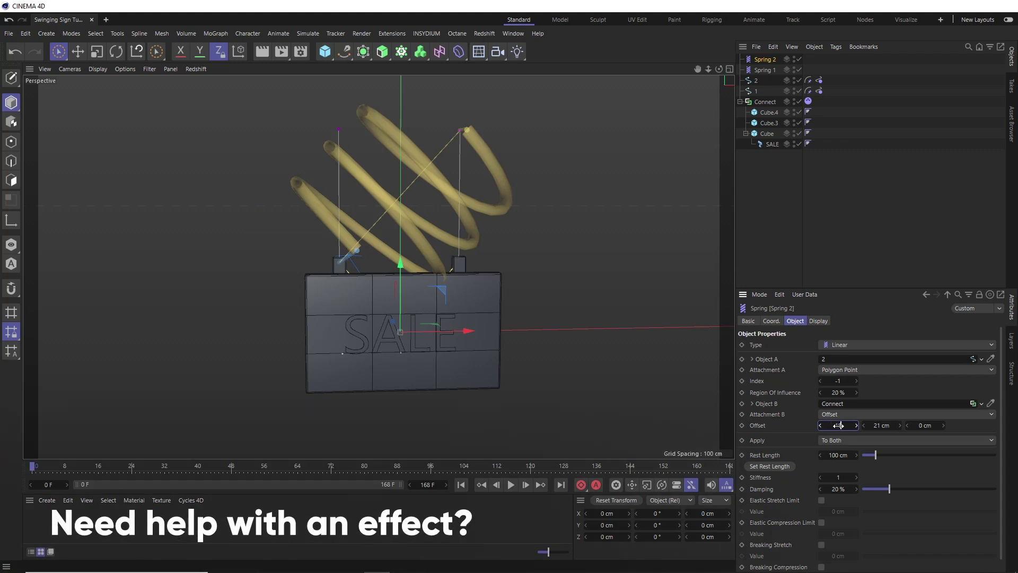
type("18")
key("Return")
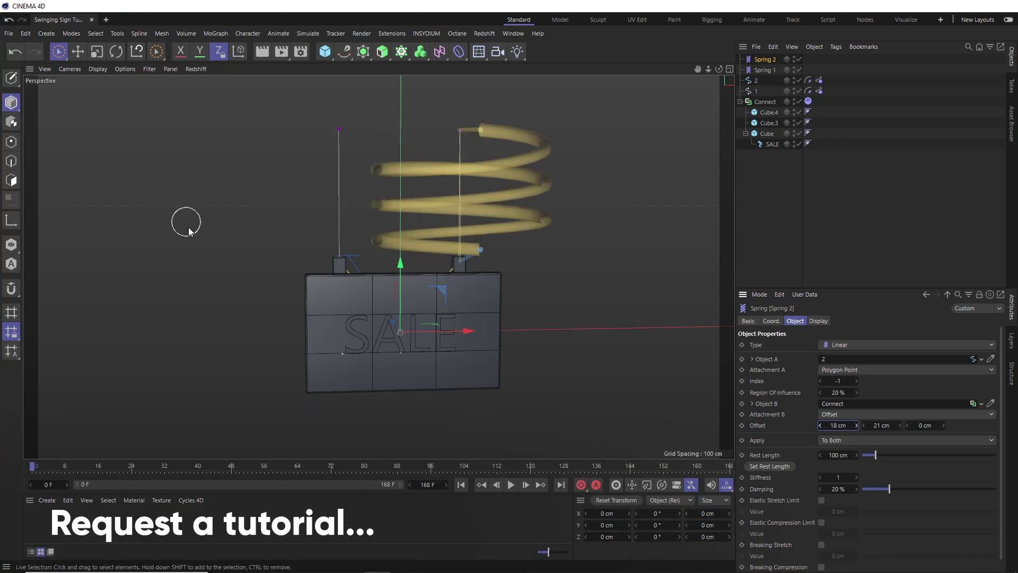
Play the simulation from an angled view to check how the sign hangs from both springs, and return to the start
left_click_drag(477, 291, 718, 168, "alt")
left_click(603, 370)
left_click(511, 485)
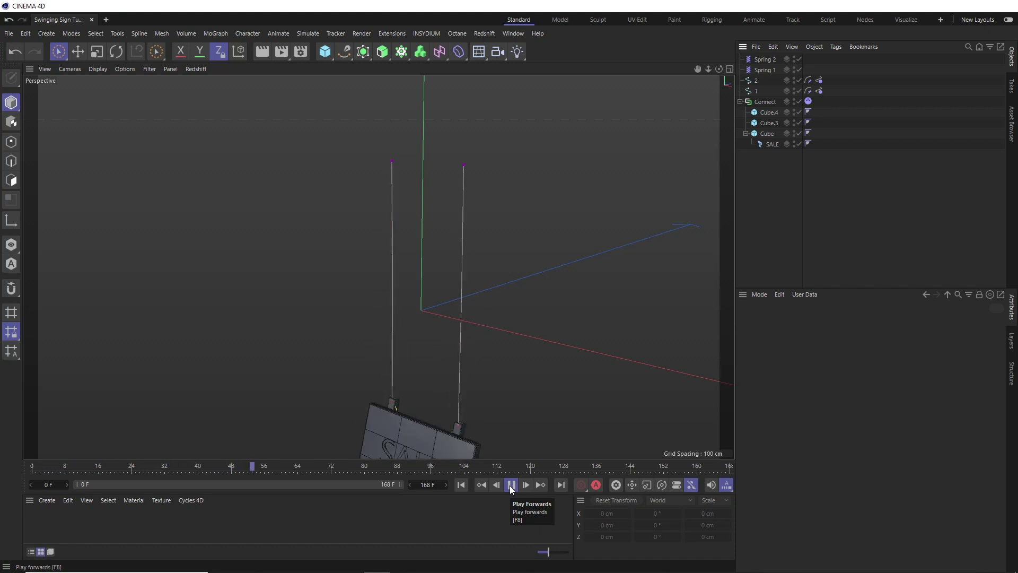
left_click(511, 485)
left_click_drag(428, 268, 407, 307, "alt")
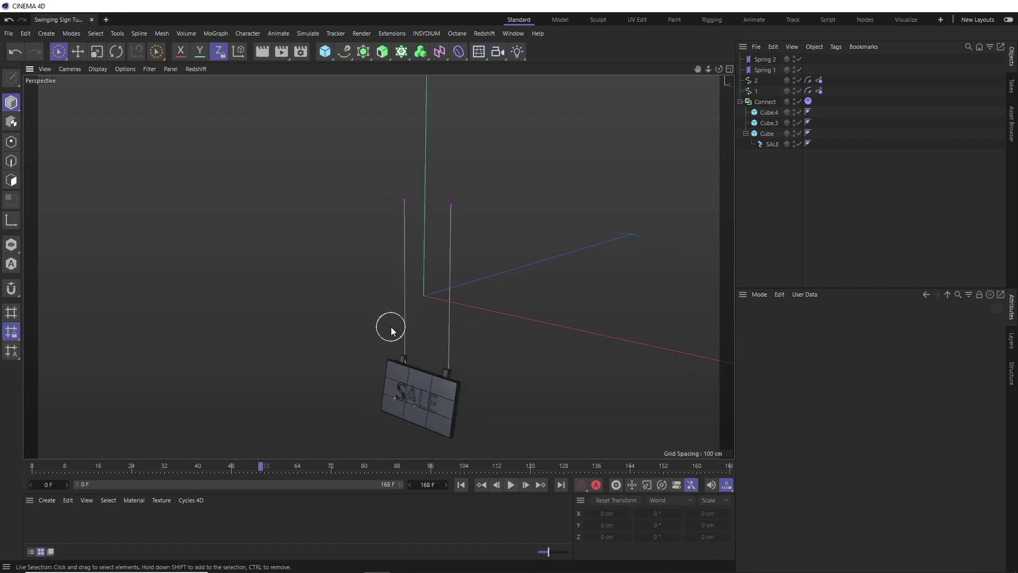
left_click(461, 484)
left_click_drag(420, 364, 457, 301, "alt")
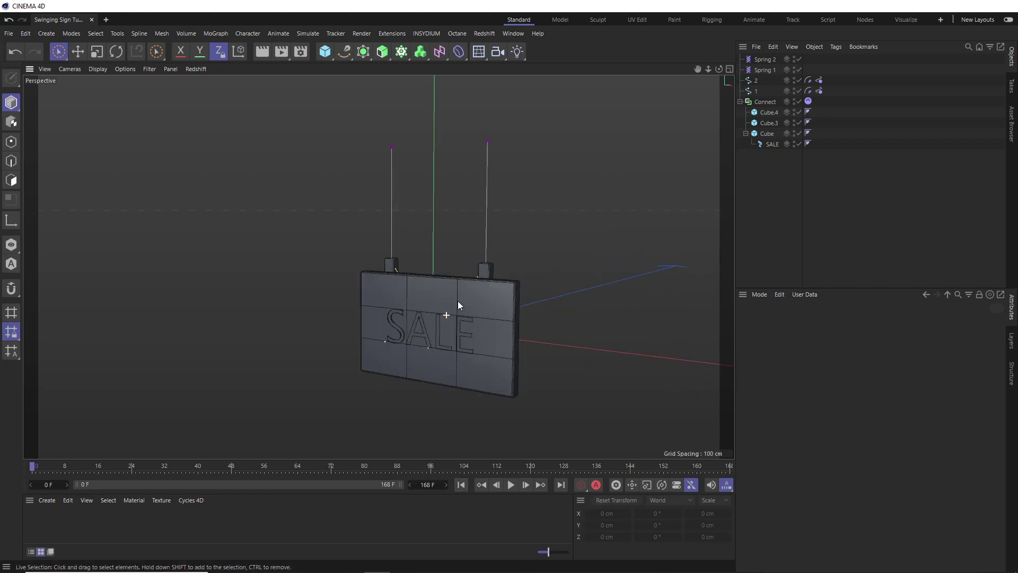
Set both springs to Rest Length 41 cm, Stiffness 10 and Damping 25%, and play the simulation
left_click(763, 70)
left_click(761, 60, "shift")
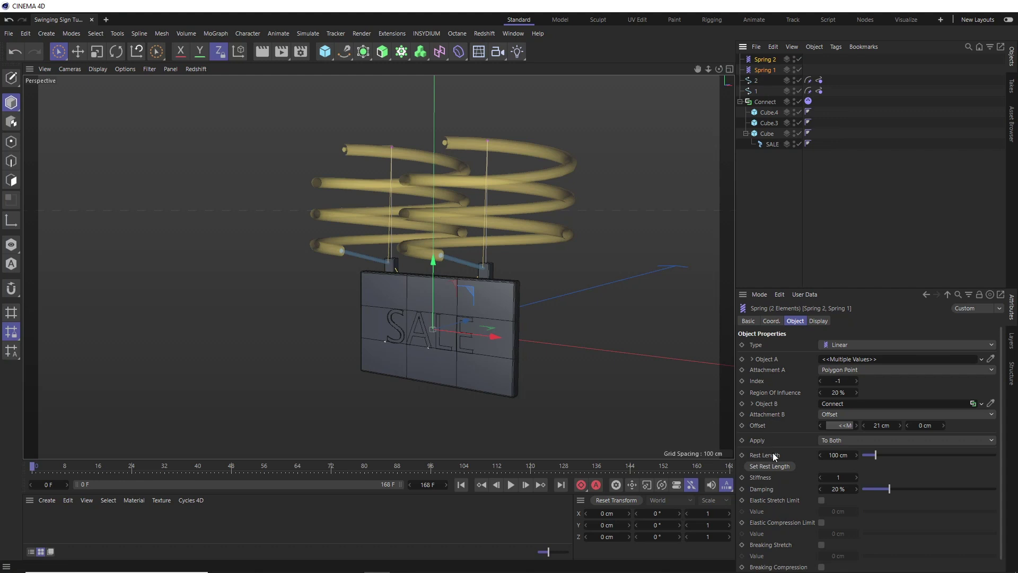
left_click(840, 454)
type("41")
key("Return")
left_click(834, 477)
type("5")
left_click(836, 488)
type("25")
key("Return")
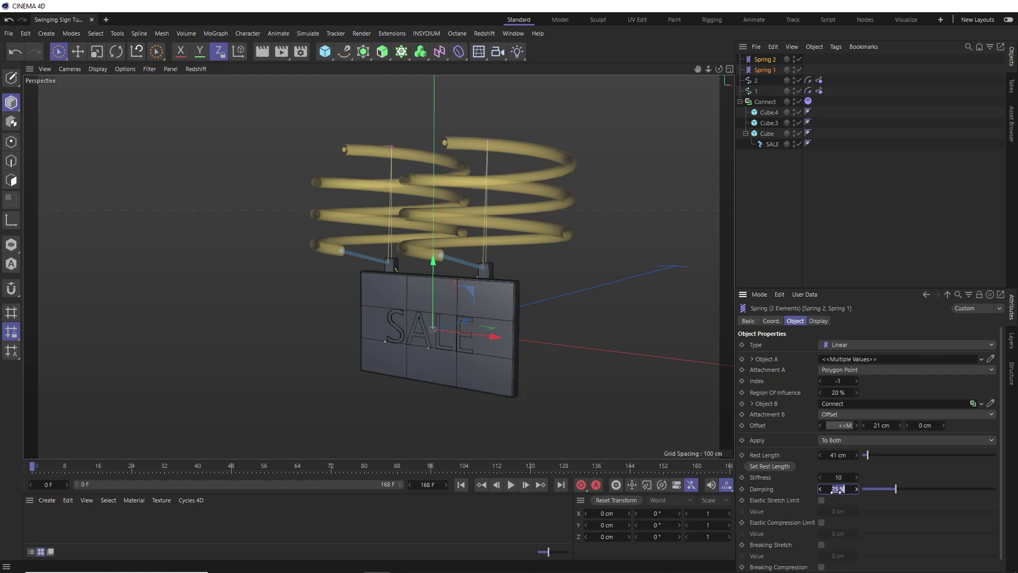
left_click(775, 466)
left_click(770, 237)
left_click(511, 485)
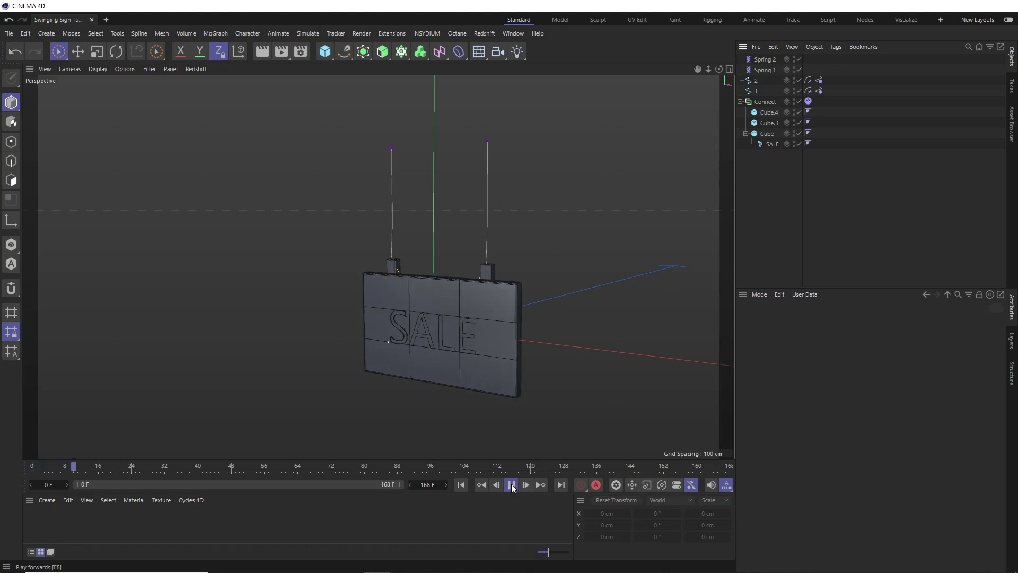
left_click(511, 485)
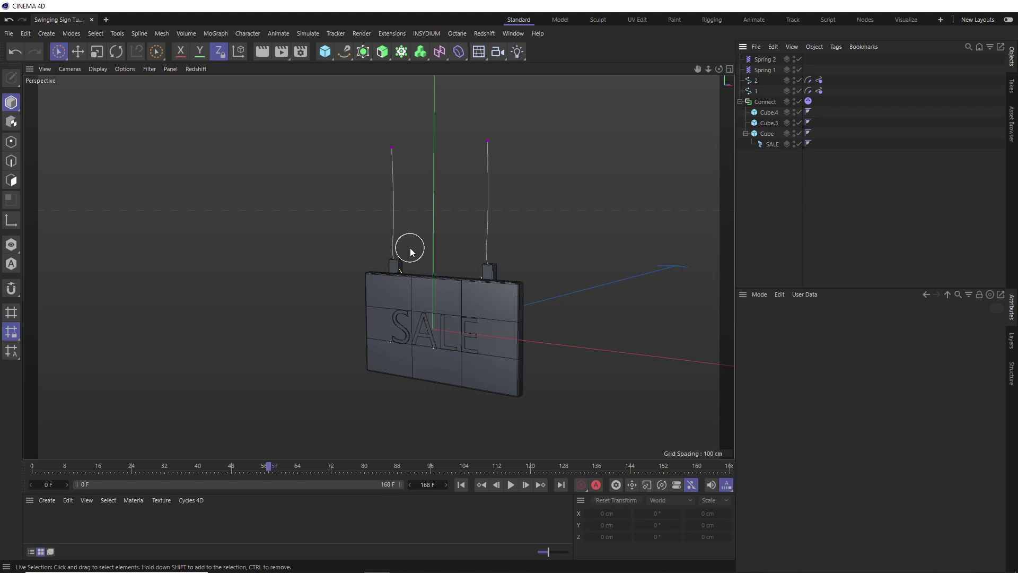
Set Linear and Angular Damping to 55% on the Connect object's Dynamics Body tag, and play the simulation
left_click(809, 101)
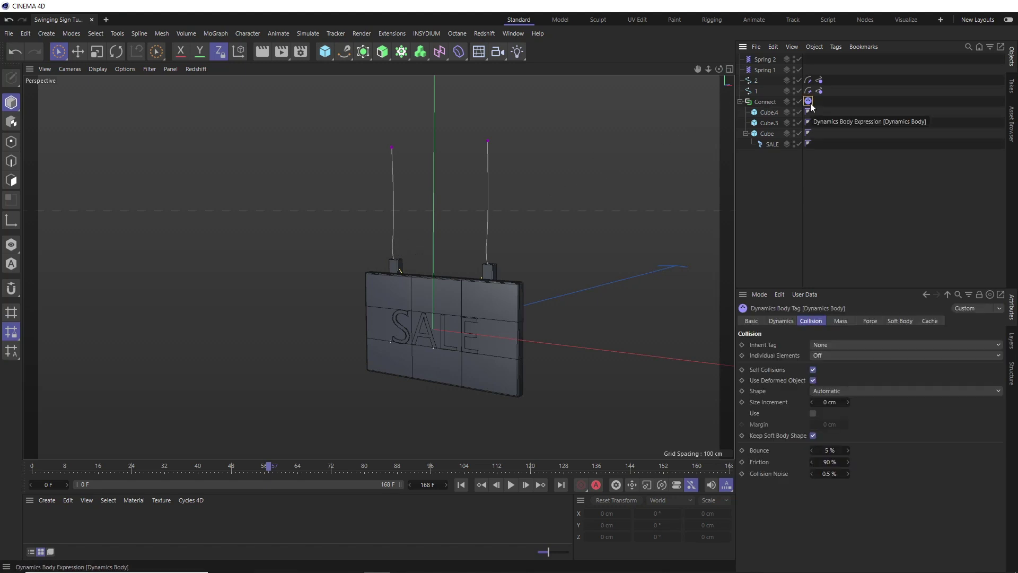
left_click(870, 322)
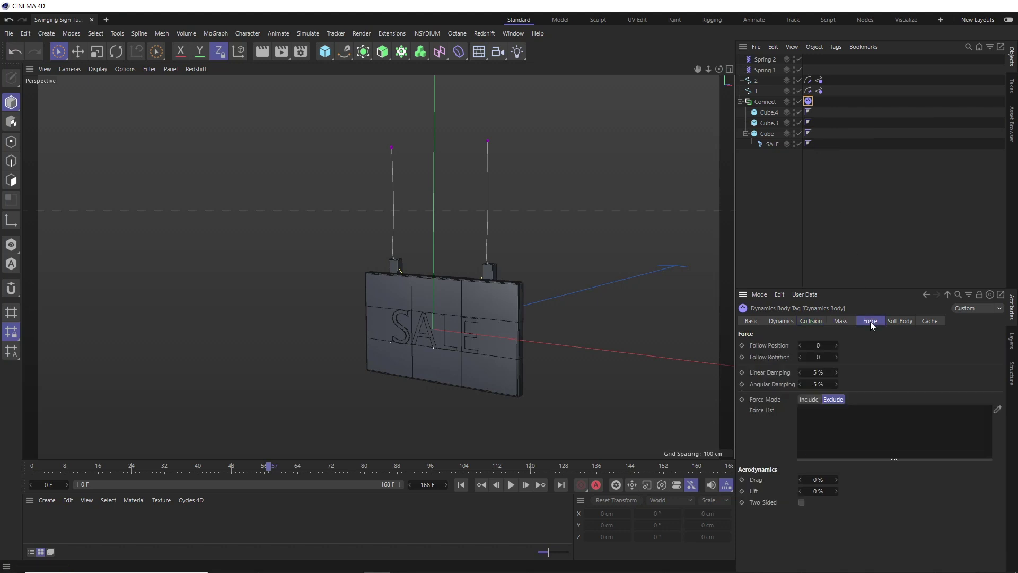
left_click(824, 372)
type("55")
left_click(819, 384)
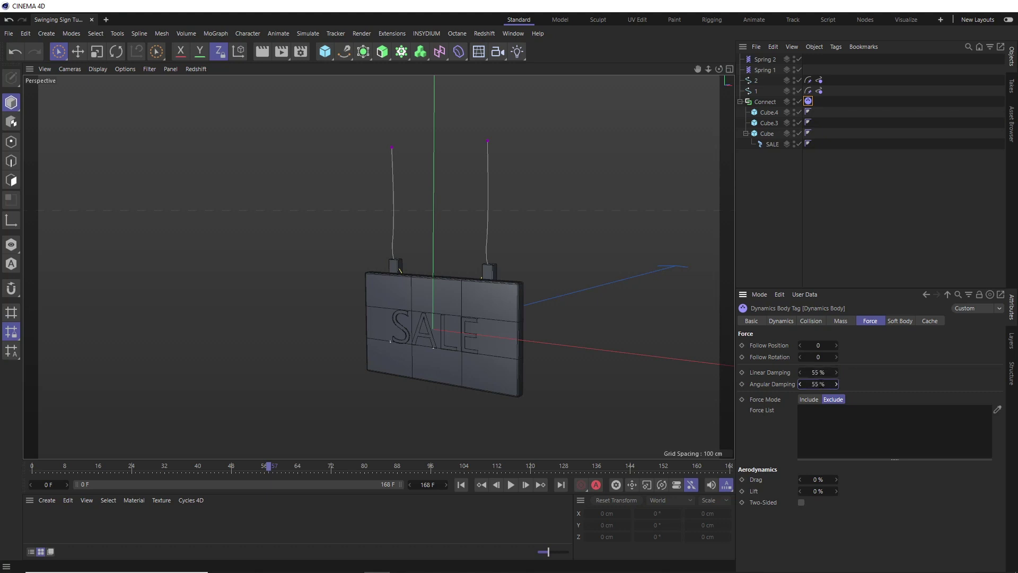
left_click(461, 485)
left_click(512, 485)
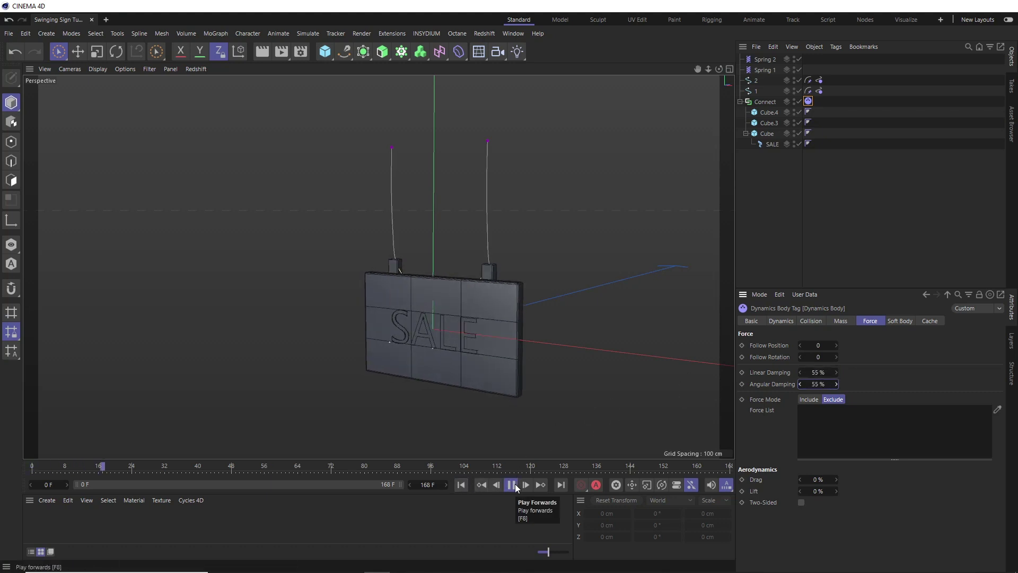
left_click(512, 485)
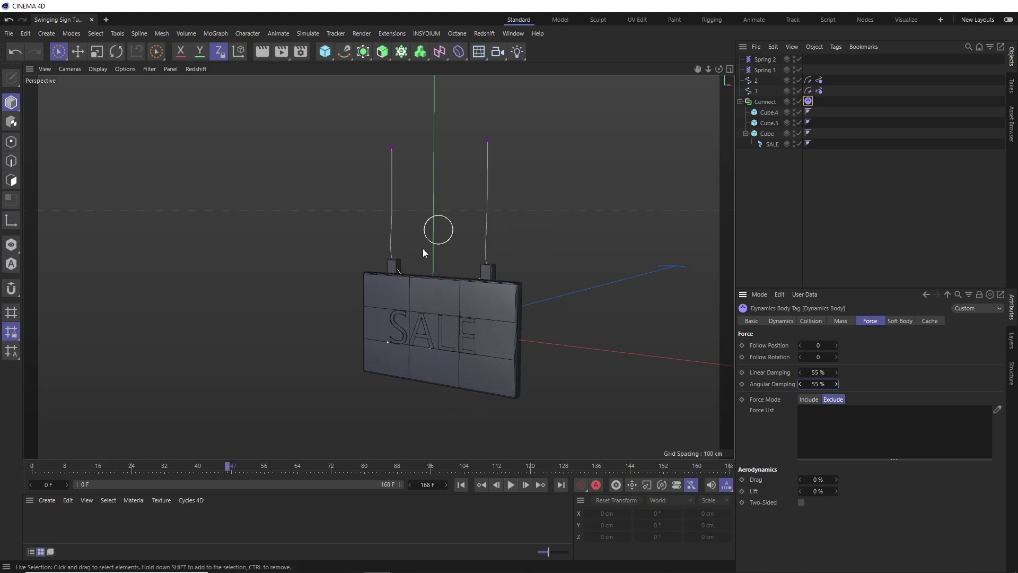
left_click(461, 485)
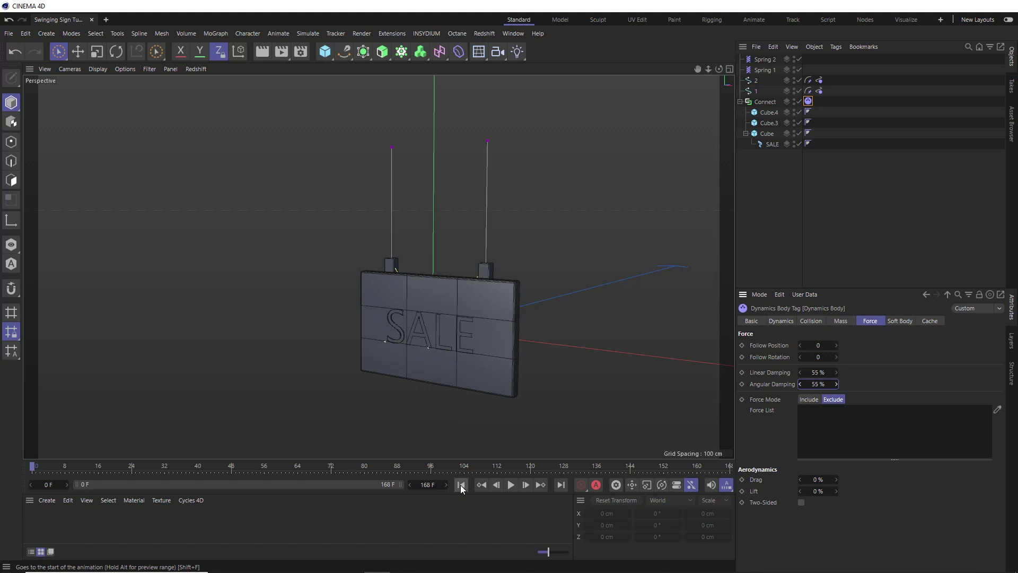
Set Steps to 20 and Iterations to 15 on both Spline Dynamics tags, and play the simulation
left_click(819, 90)
left_click(820, 80, "ctrl")
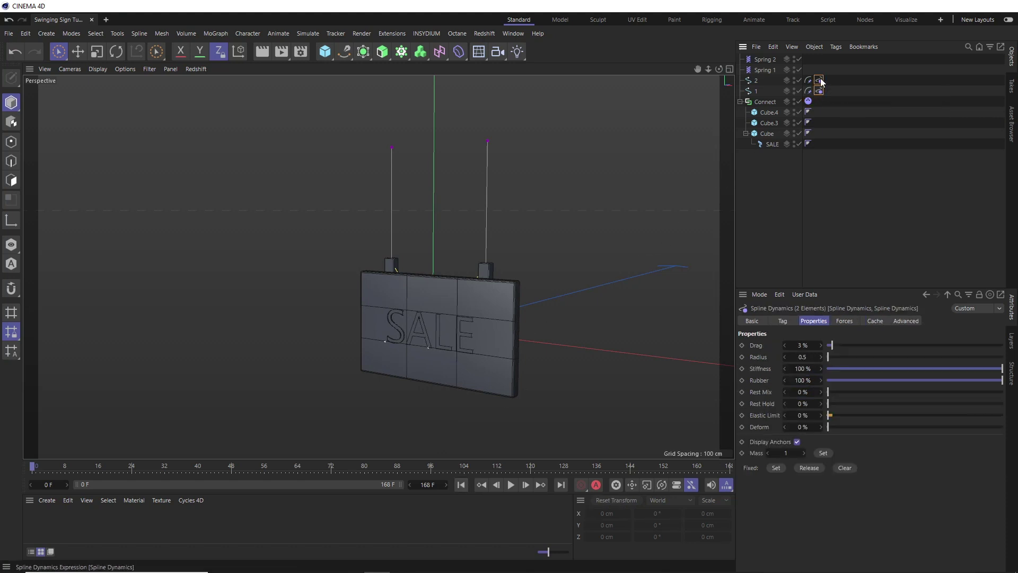
left_click(903, 322)
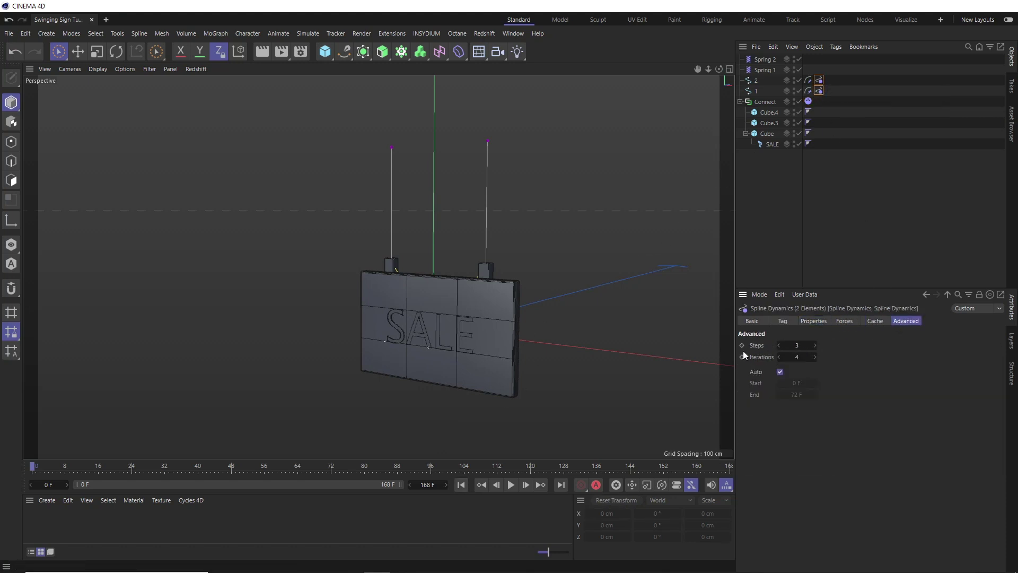
left_click(798, 347)
left_click(798, 357)
left_click(511, 485)
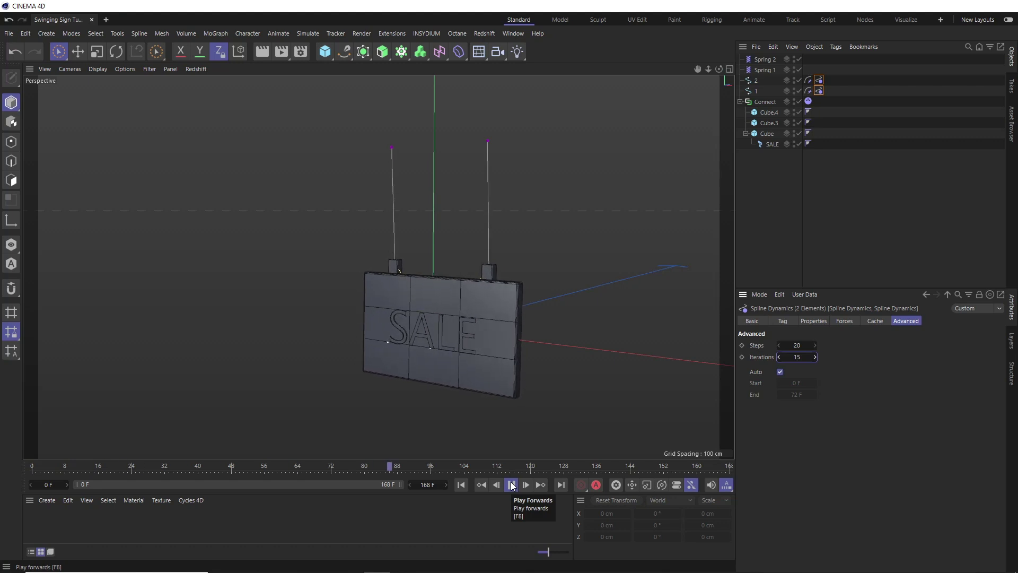
left_click(511, 485)
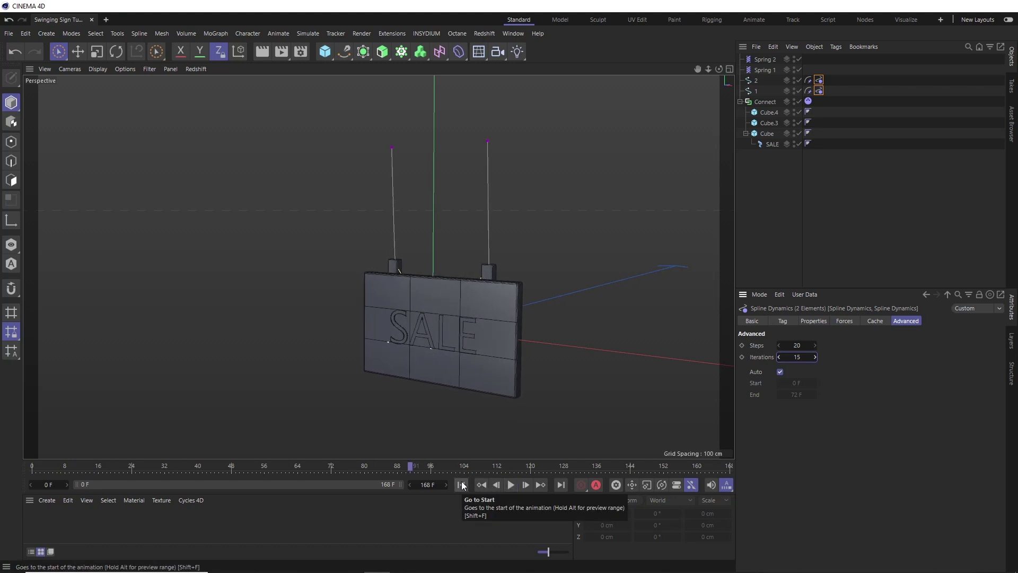
left_click(462, 485)
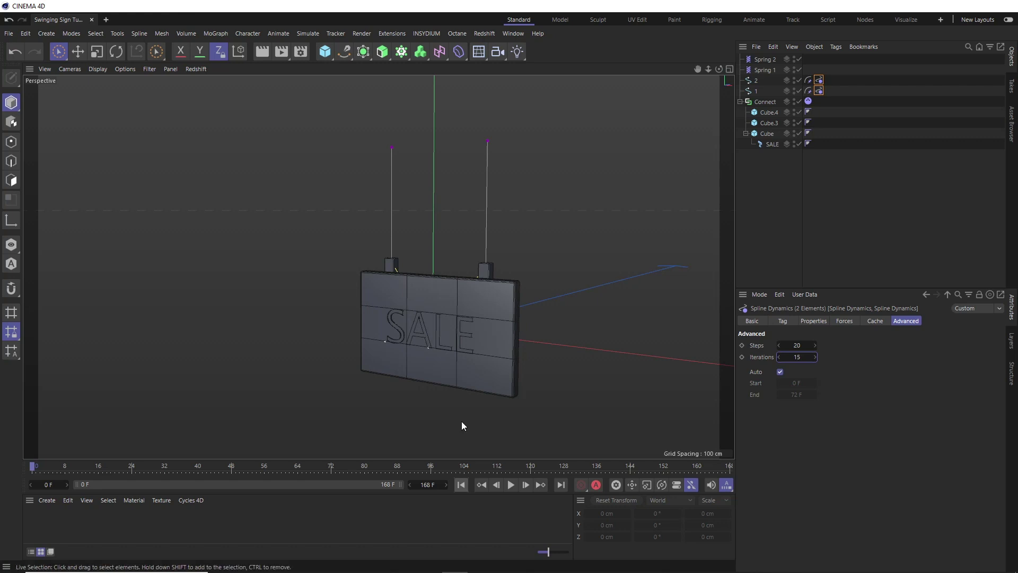
Add a Circle spline with a radius of 1 cm
left_click(348, 53)
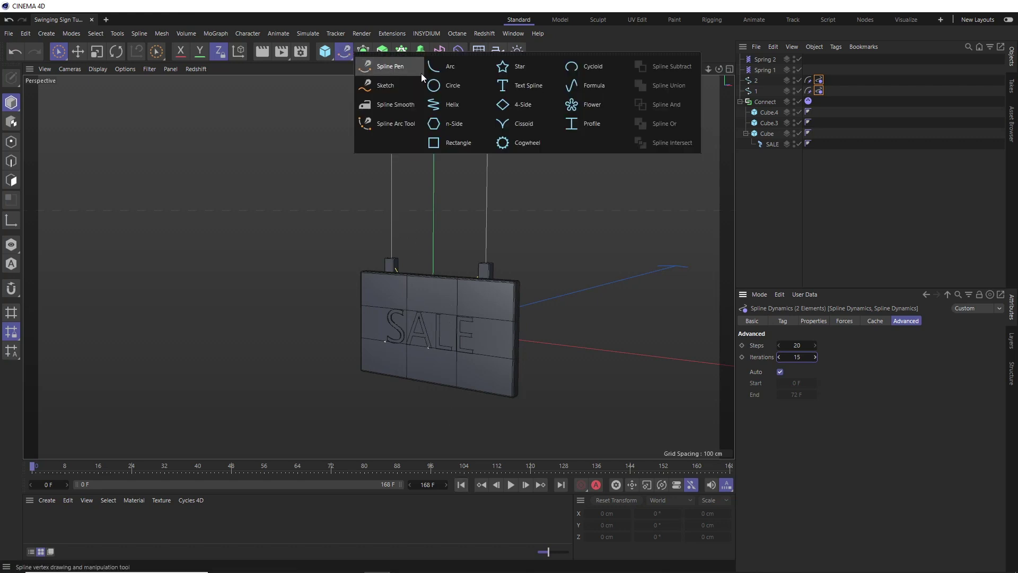
left_click(445, 86)
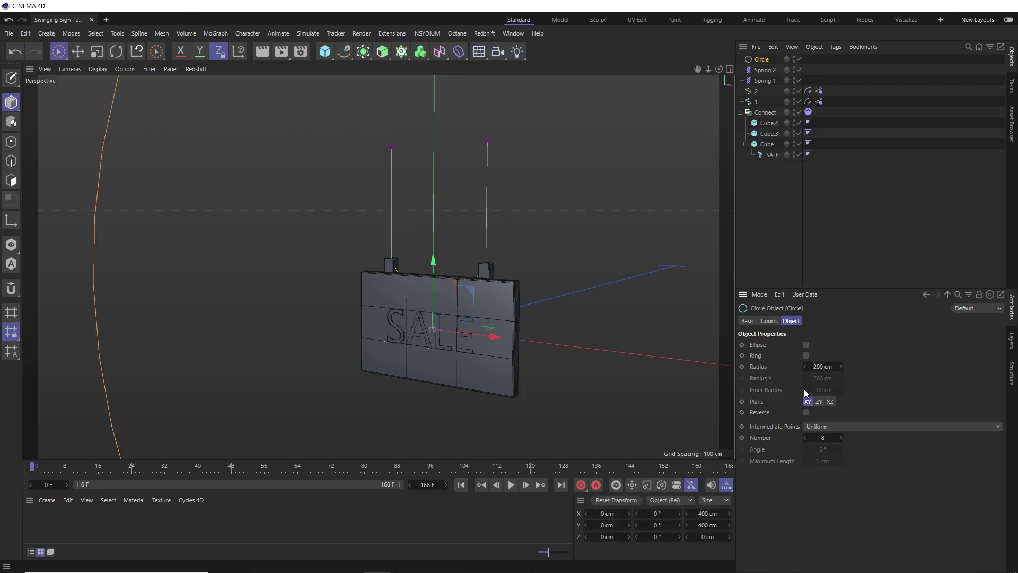
left_click(822, 366)
type("1")
key("Return")
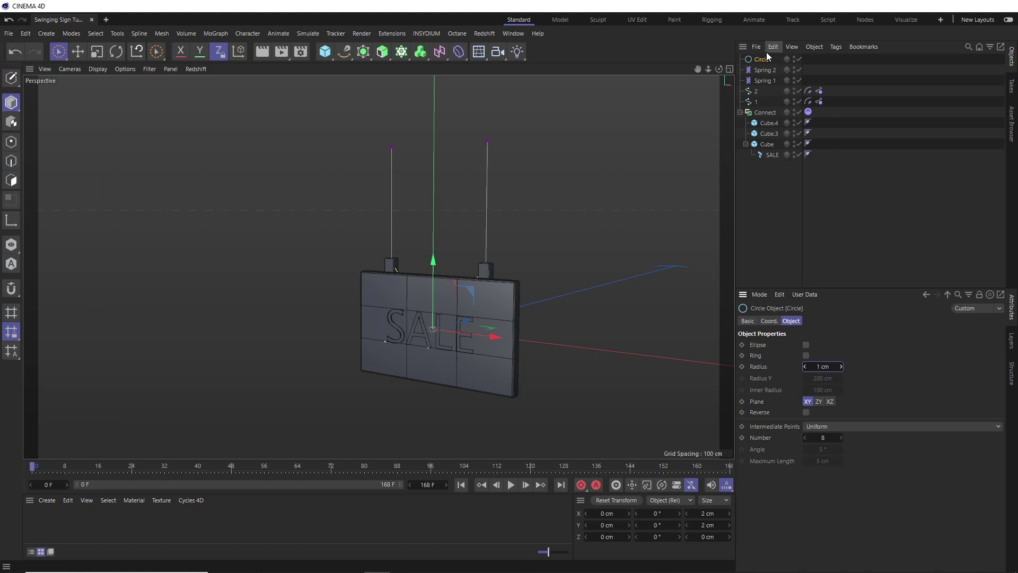
Sweep the circle along spline 1 and reduce the circle's radius to 0.7 cm
left_click(382, 51)
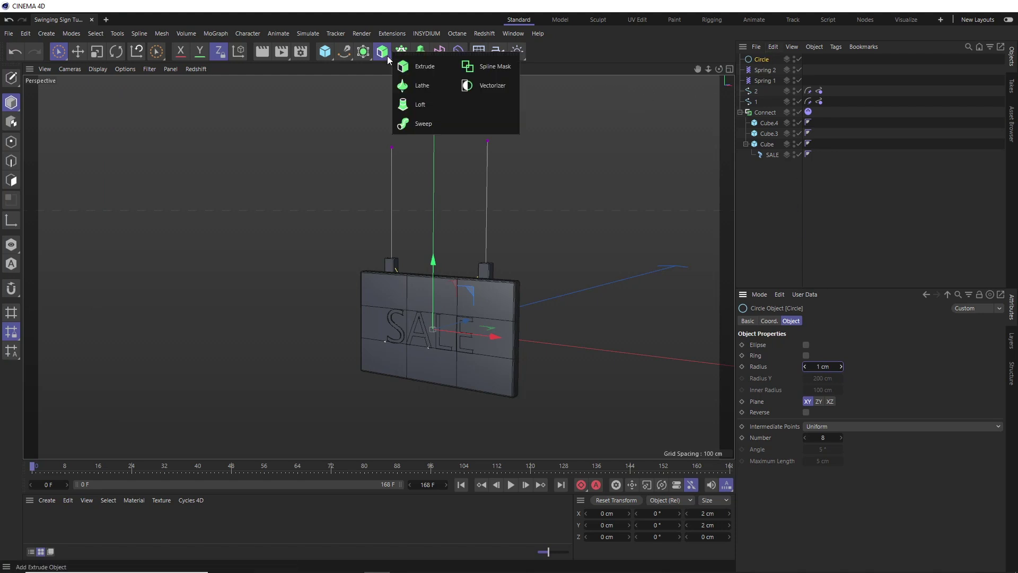
left_click(417, 124, "alt")
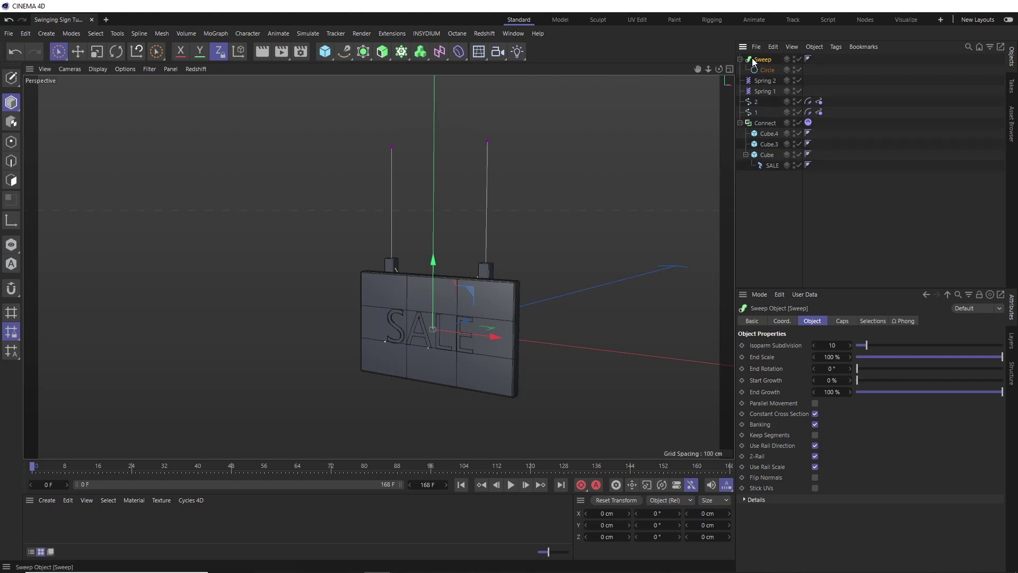
left_click_drag(746, 101, 757, 104)
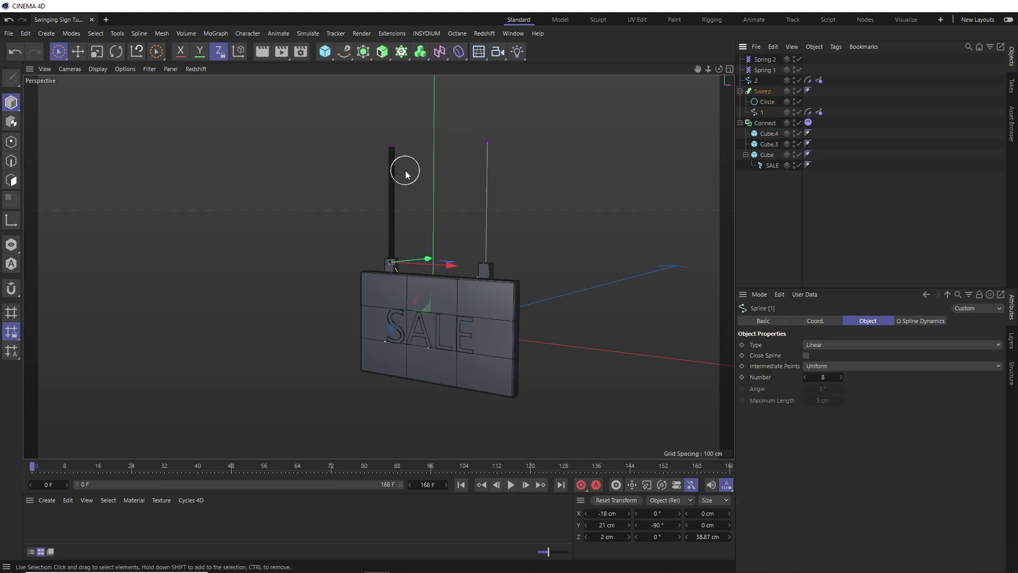
scroll(463, 113, "up", 5)
scroll(461, 116, "down", 2)
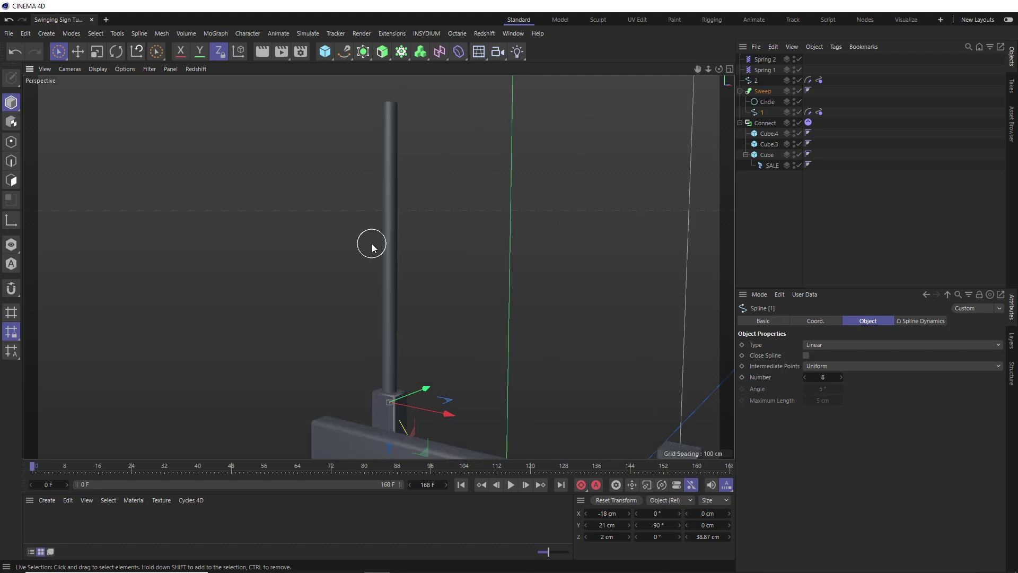
left_click(770, 102)
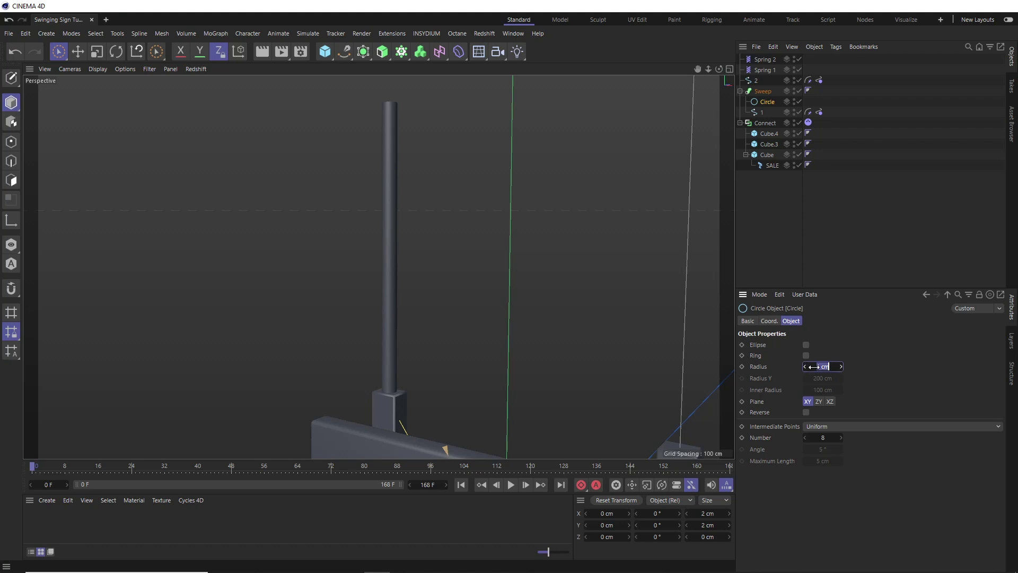
left_click_drag(814, 367, 815, 367)
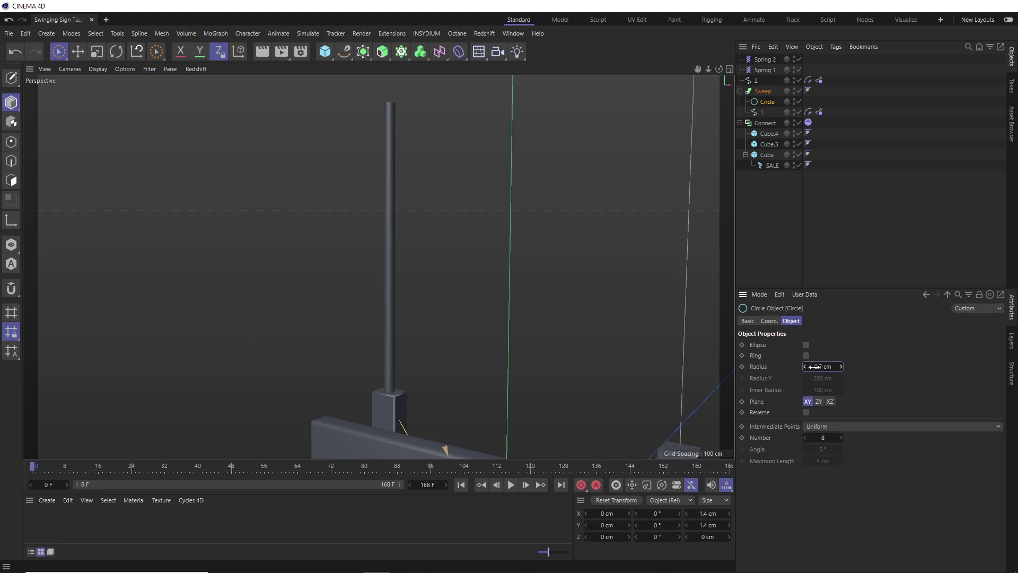
Duplicate the Sweep object and rename the two Sweeps 1 and 2
left_click(740, 91)
left_click_drag(759, 92, 759, 92, "ctrl")
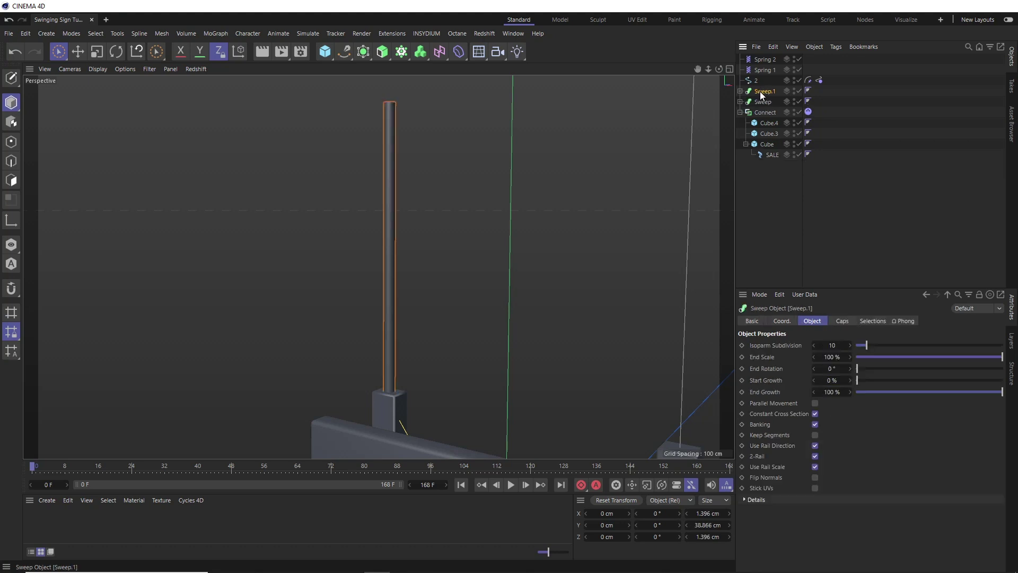
double_click(761, 92)
type("2")
key("Return")
Replace the copied spline inside Sweep 2 with the original spline 2, placed below the circle
left_click(741, 91)
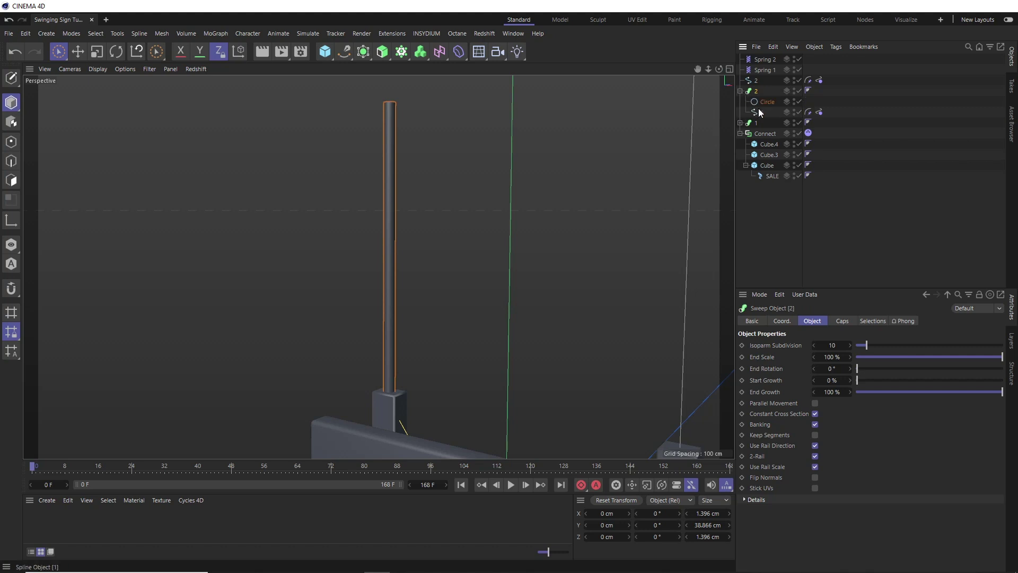
left_click(760, 110)
key("Delete")
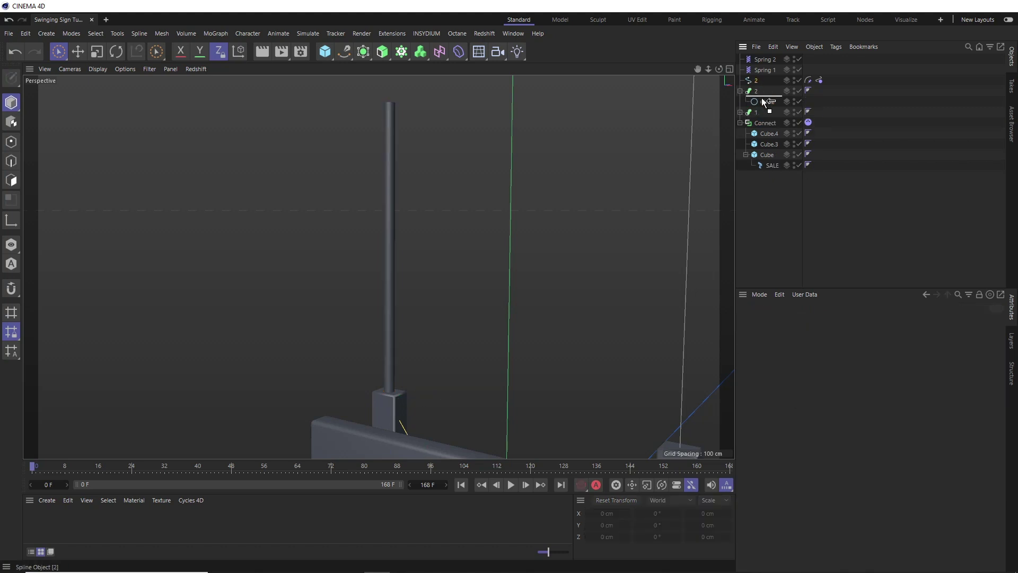
left_click_drag(764, 104, 763, 104)
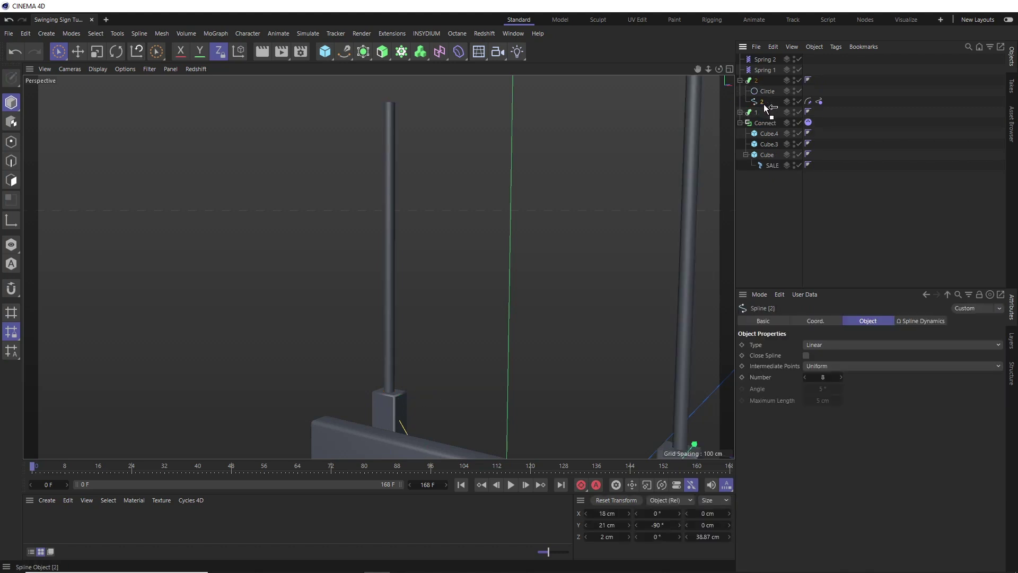
scroll(417, 232, "down", 5)
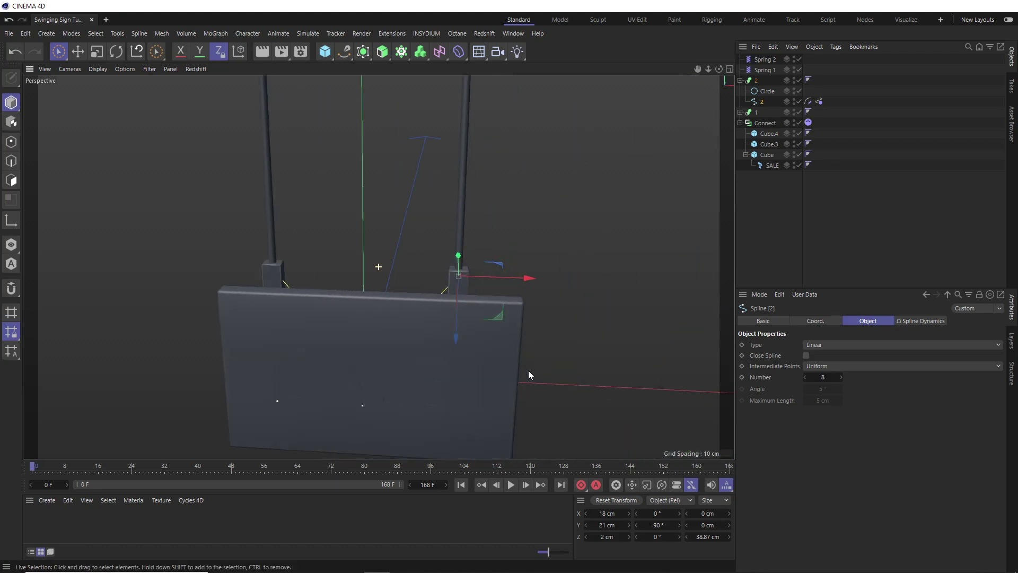
Add a Null object and collapse the Sweep and Connect hierarchies in the object list
scroll(484, 346, "down", 3)
left_click_drag(436, 348, 415, 342, "alt")
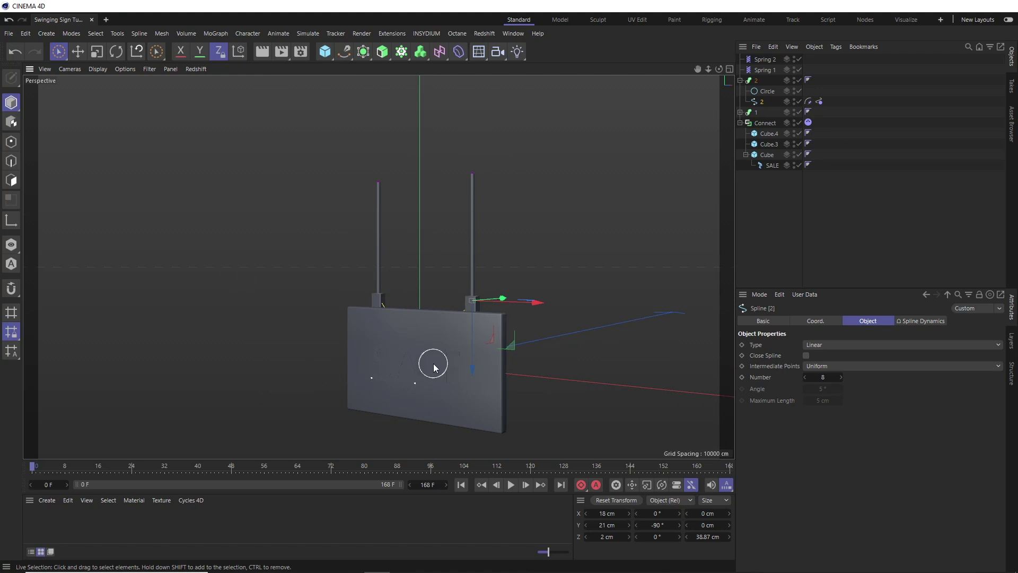
left_click(327, 53)
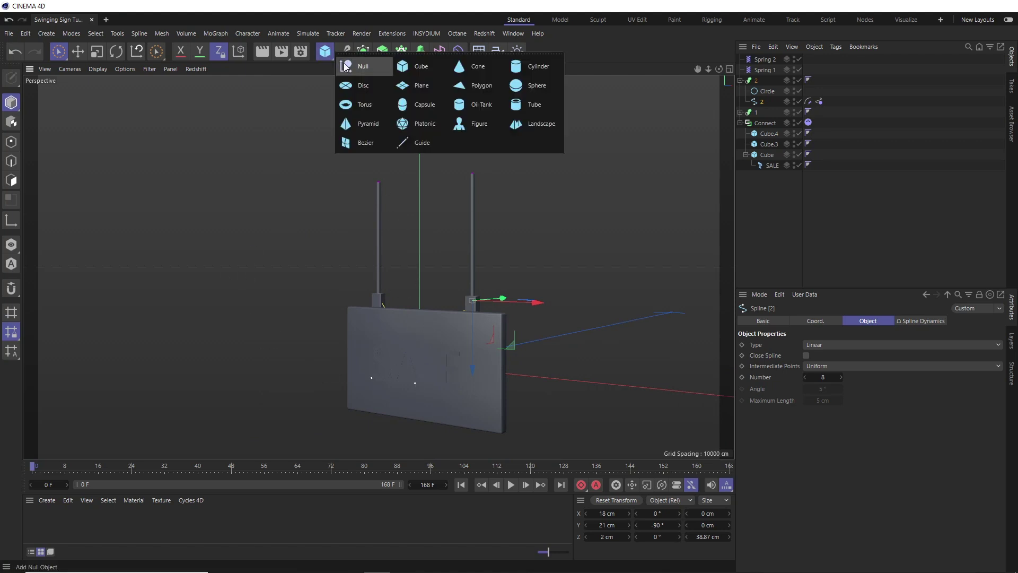
left_click(343, 63)
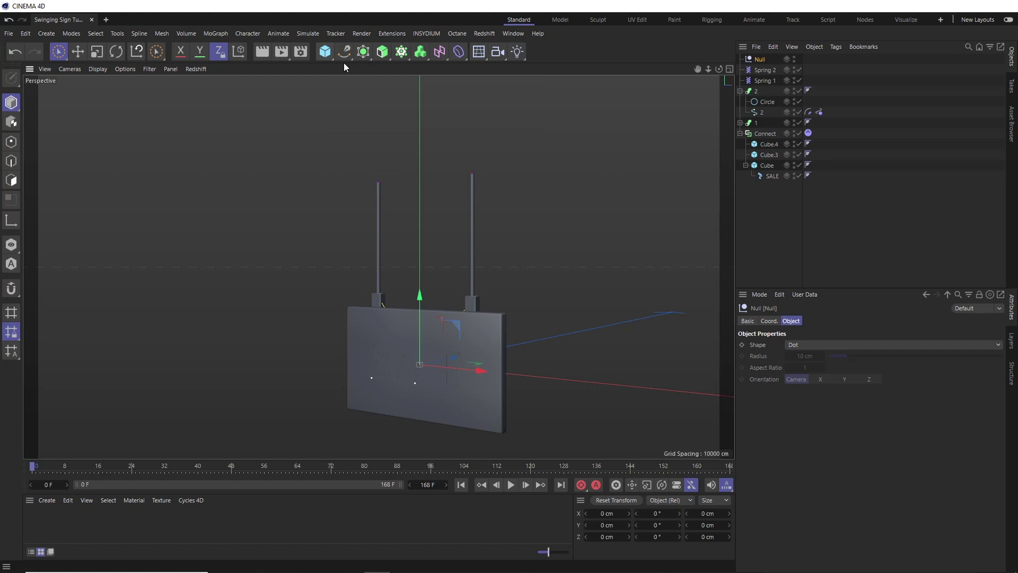
left_click(740, 90)
left_click(740, 112)
left_click(751, 130)
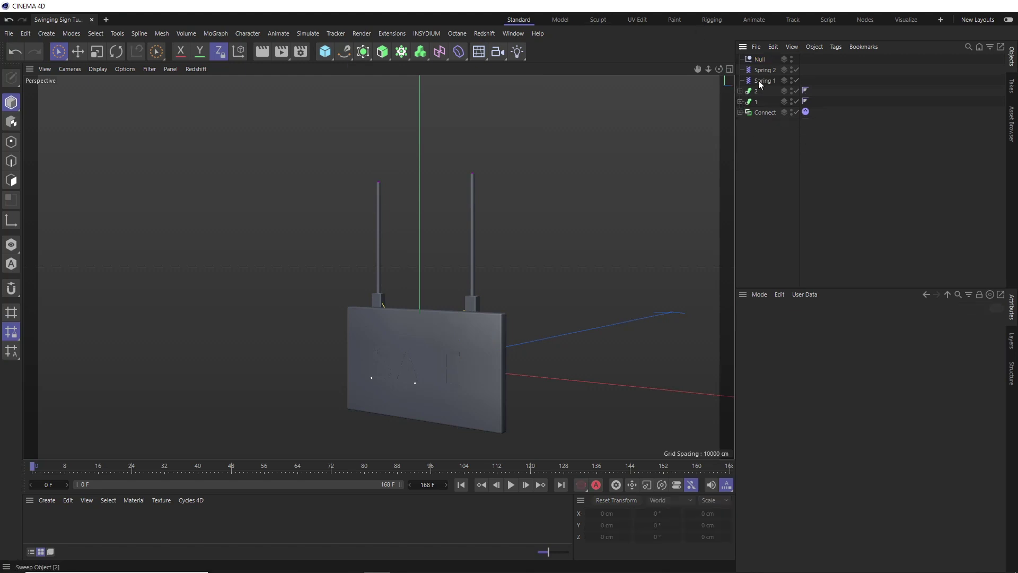
Move the Null to the upper ends of the ropes, at Y 60 cm and Z 1.863 cm
left_click(759, 60)
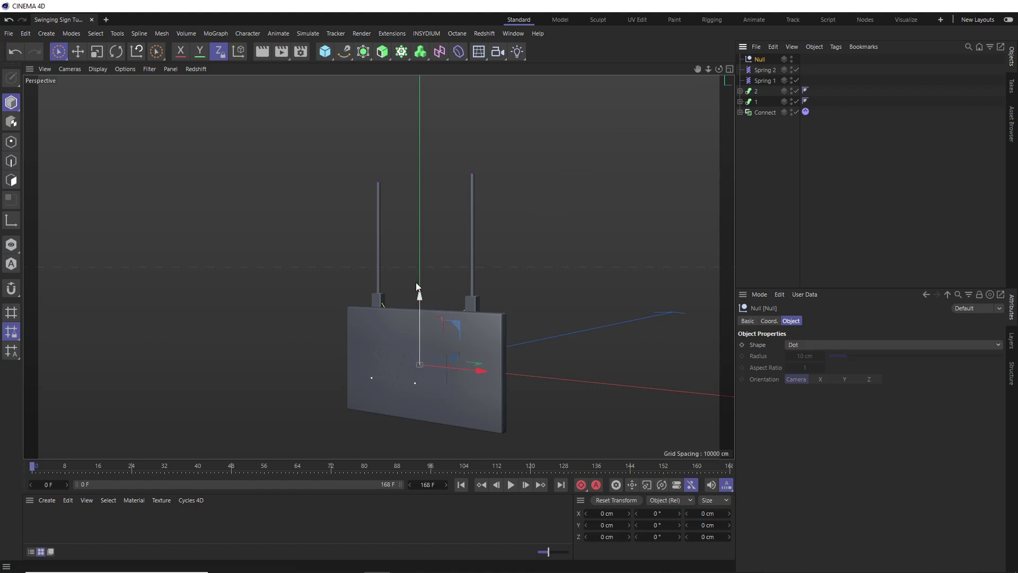
middle_click(499, 177)
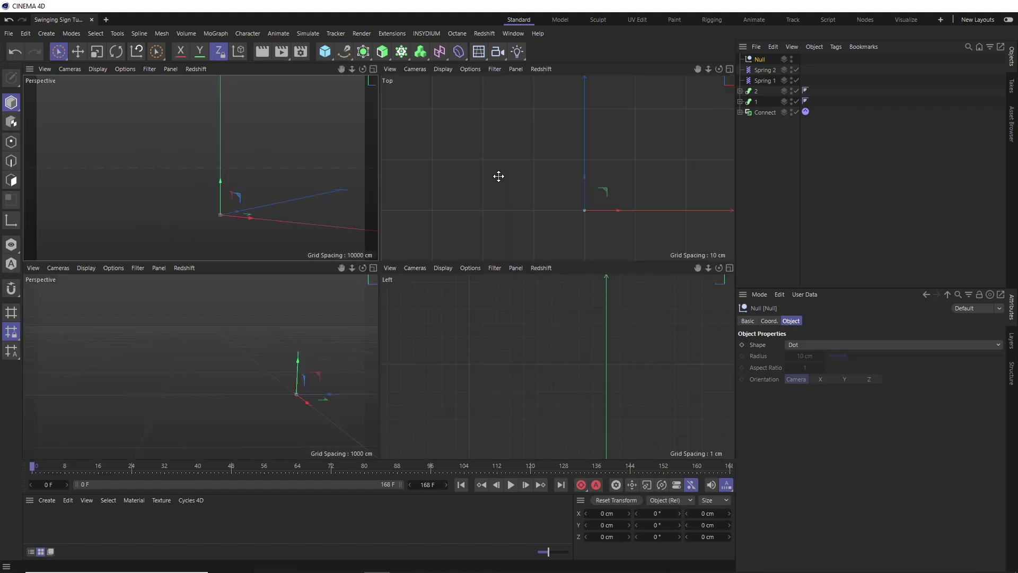
middle_click(499, 318)
scroll(498, 318, "down", 5)
left_click_drag(476, 243, 454, 279)
left_click_drag(477, 210, 475, 101)
scroll(512, 92, "up", 5)
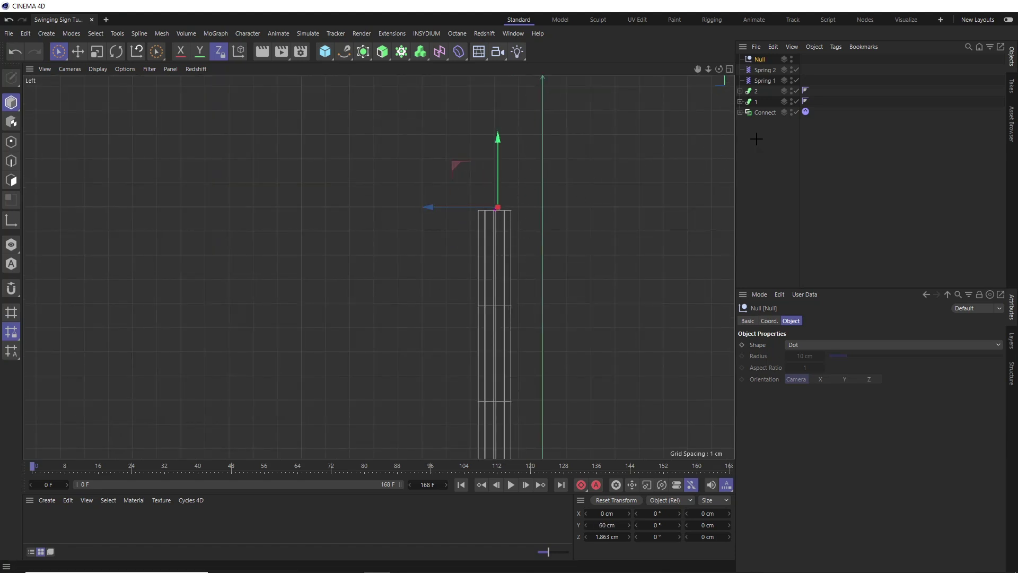
Place both springs, both Sweeps and the Connect object inside the Null
left_click_drag(757, 137, 759, 59)
left_click(760, 60)
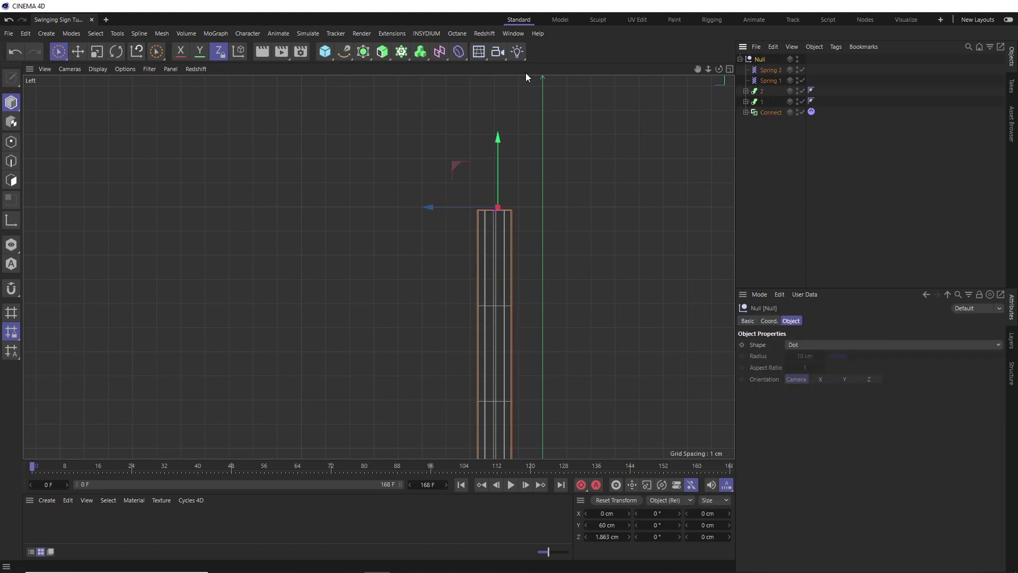
middle_click(384, 109)
middle_click(313, 155)
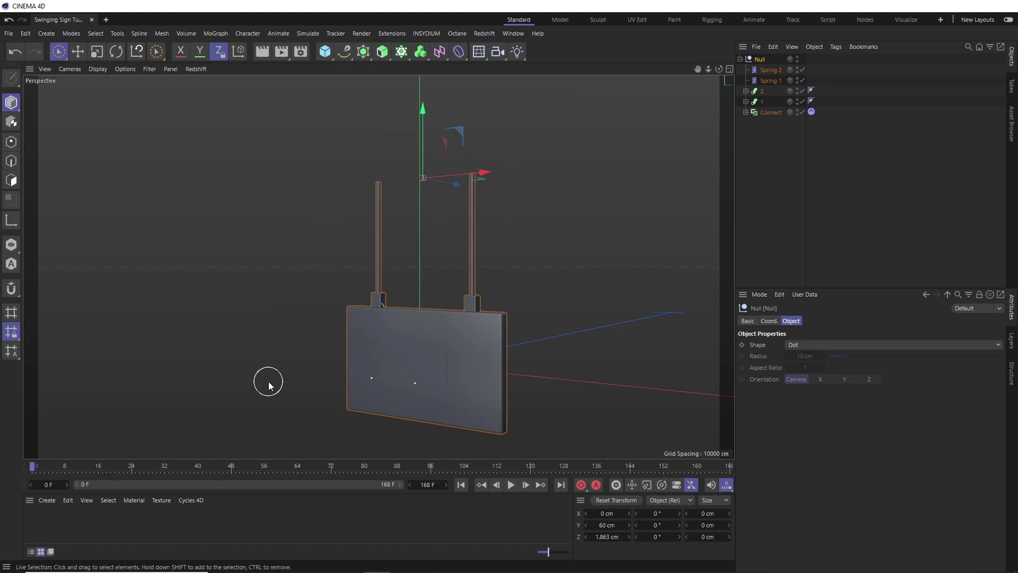
Rotate the Null about its X axis so the whole sign is raised to roughly horizontal
key("r")
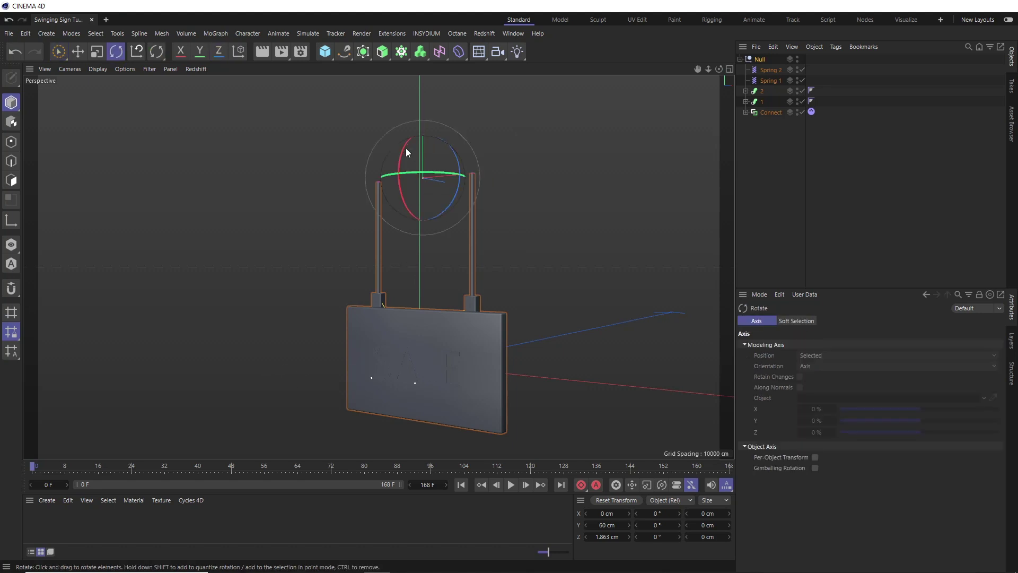
left_click_drag(405, 148, 399, 209)
left_click_drag(460, 193, 492, 206, "alt")
left_click(744, 207)
Play the swing simulation and examine up close how the ropes meet the small cubes on the sign
left_click(512, 485)
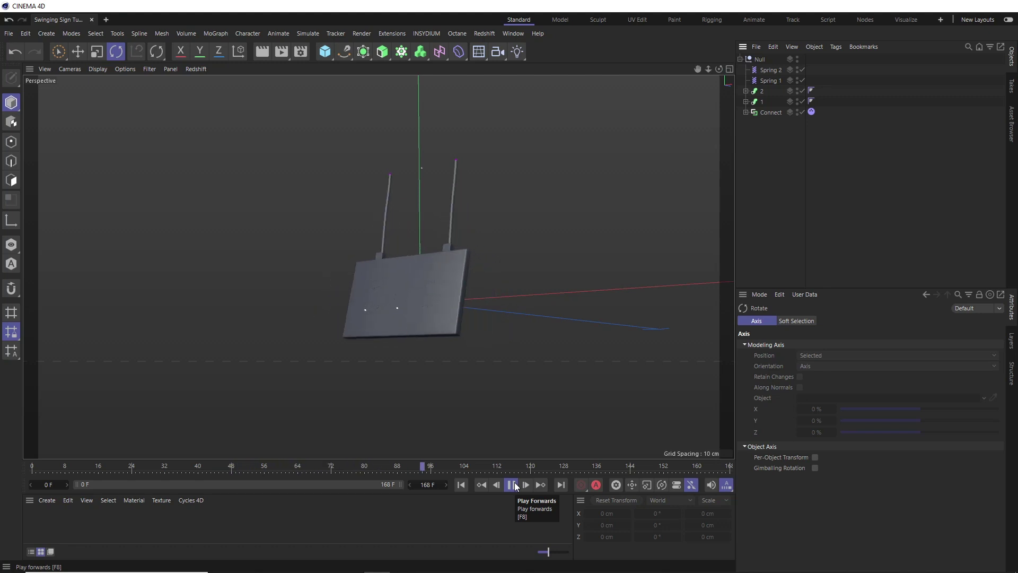
left_click(512, 485)
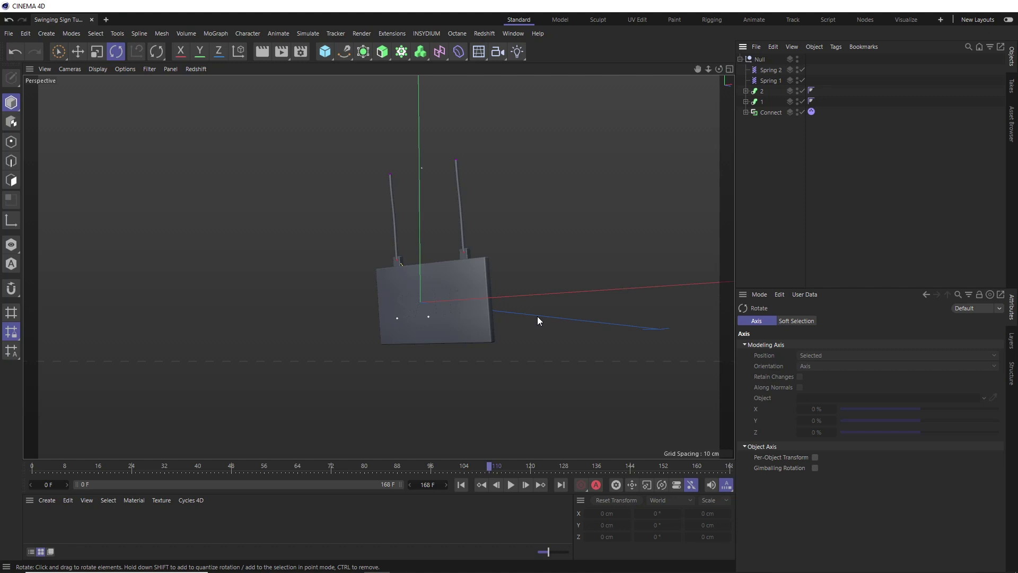
scroll(448, 259, "up", 8)
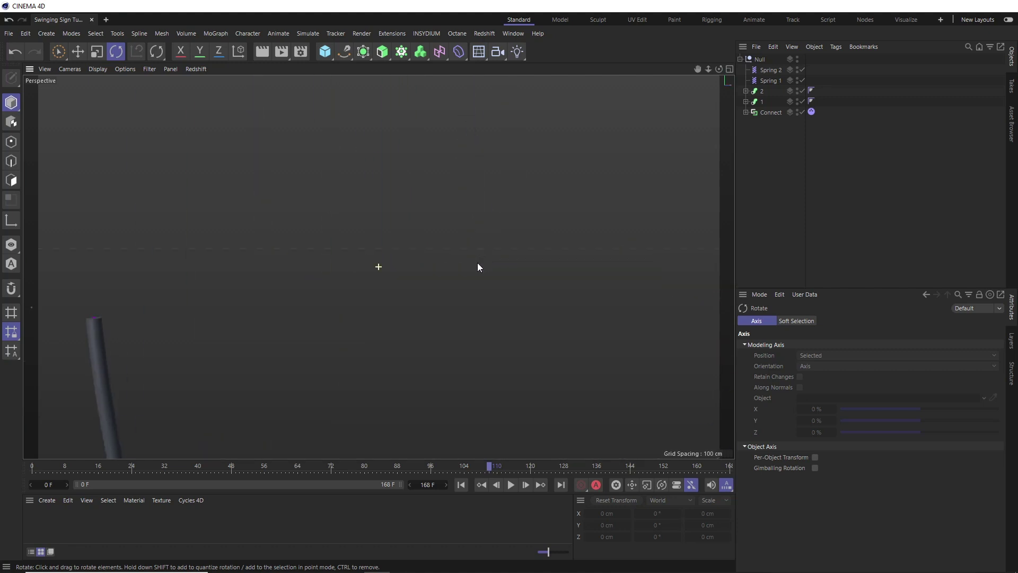
scroll(483, 265, "down", 4)
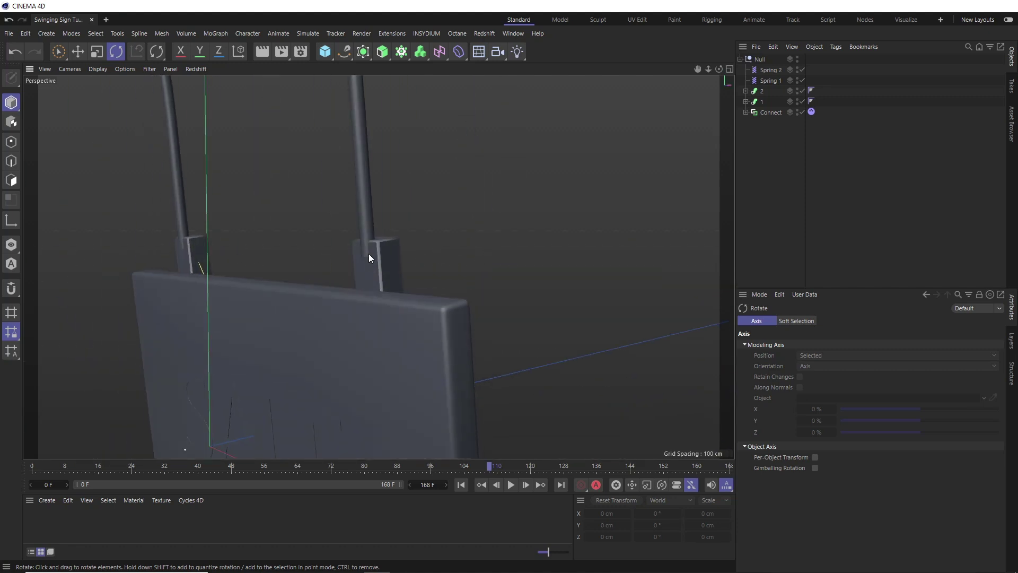
scroll(392, 258, "down", 3)
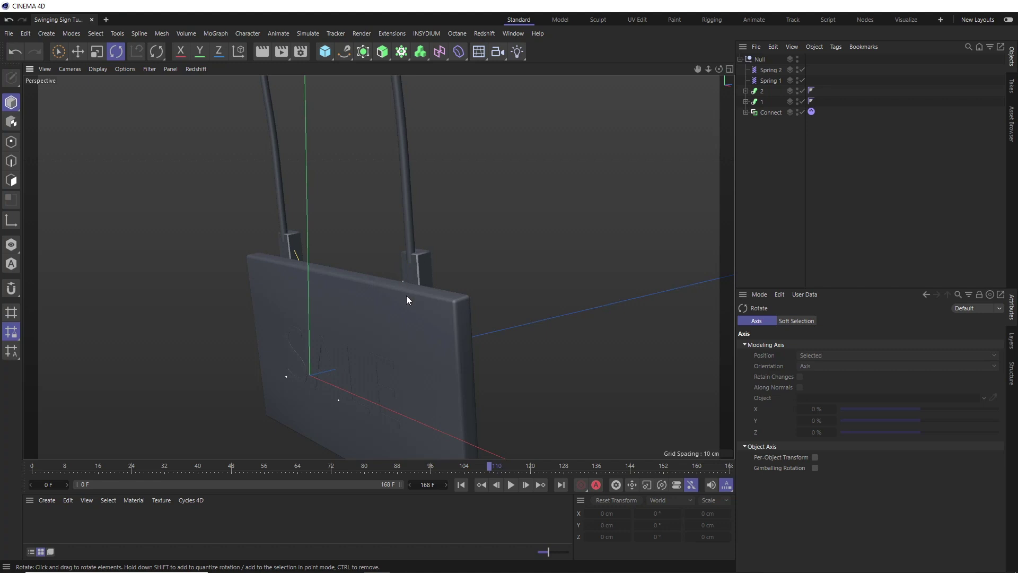
left_click(511, 485)
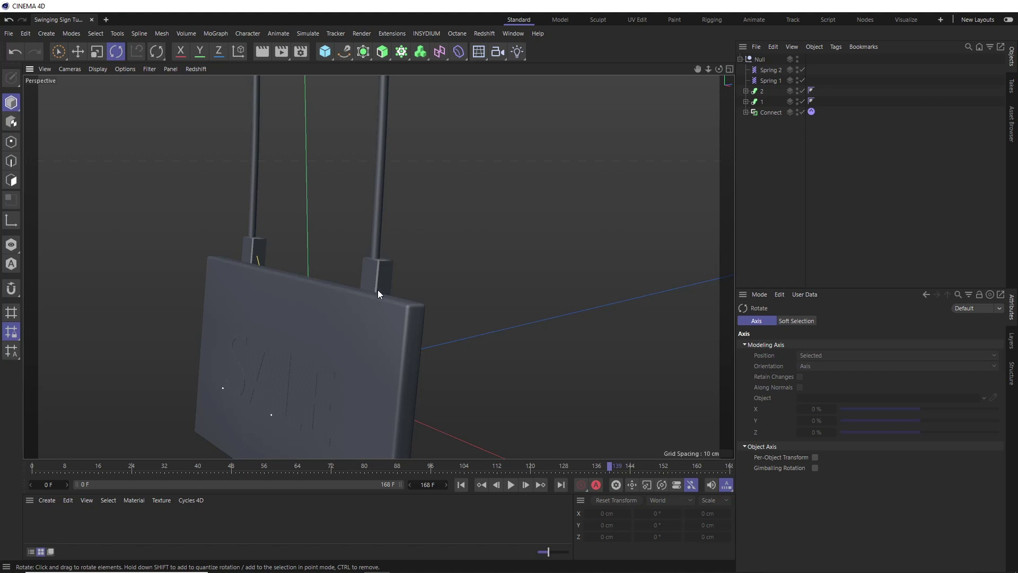
Bake all dynamics from frame 0 using the cache of the Connect object's Dynamics Body tag
left_click(811, 113)
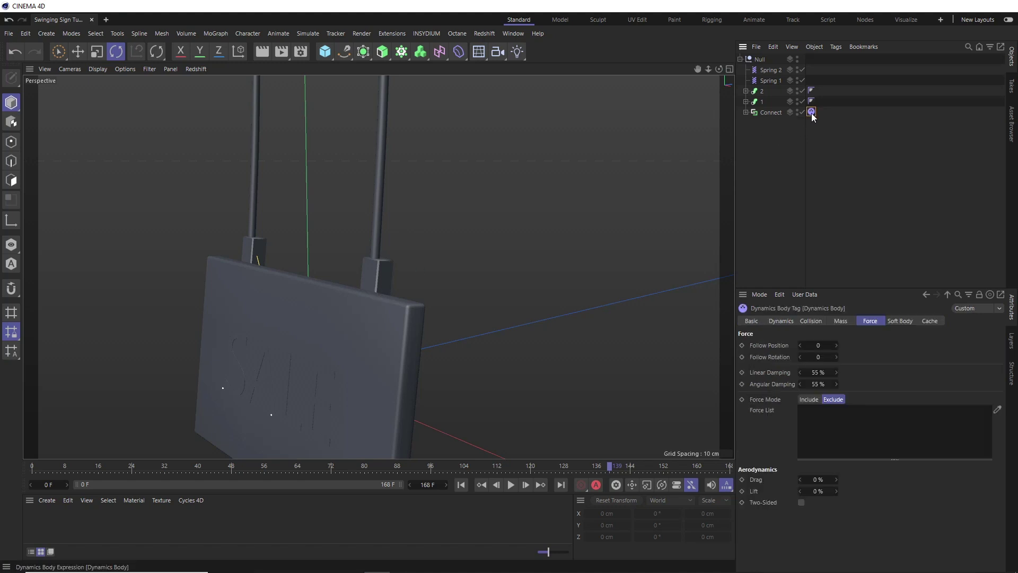
left_click(461, 485)
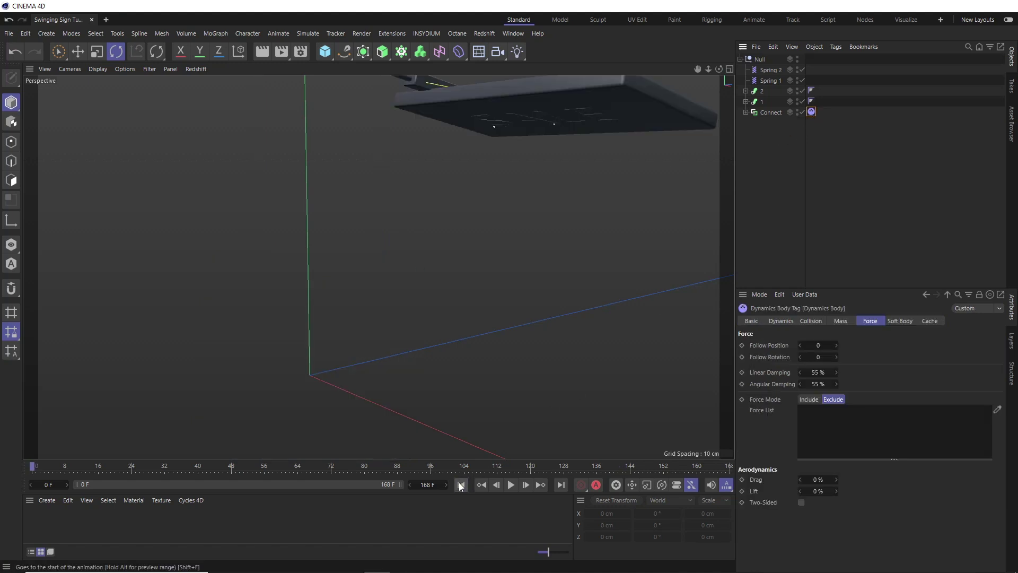
left_click(931, 320)
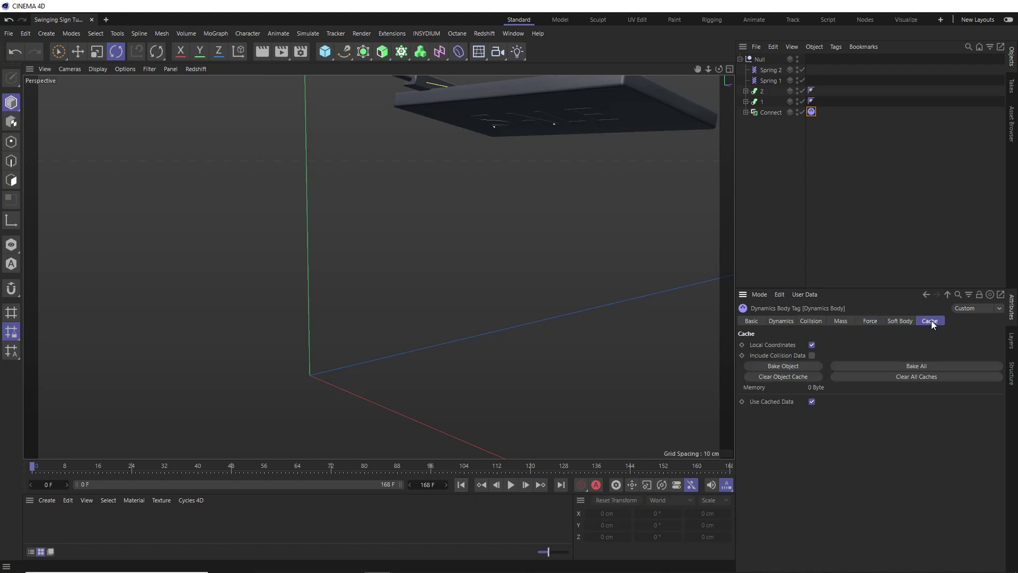
left_click(914, 367)
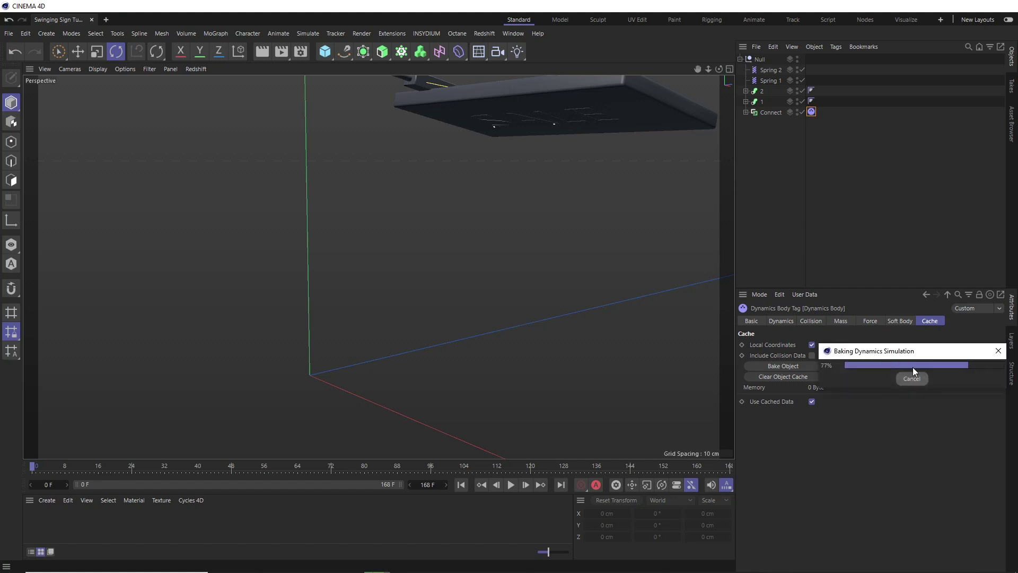
Play the baked simulation, inspect the rope attachments from other angles, and return to the first frame
left_click(508, 486)
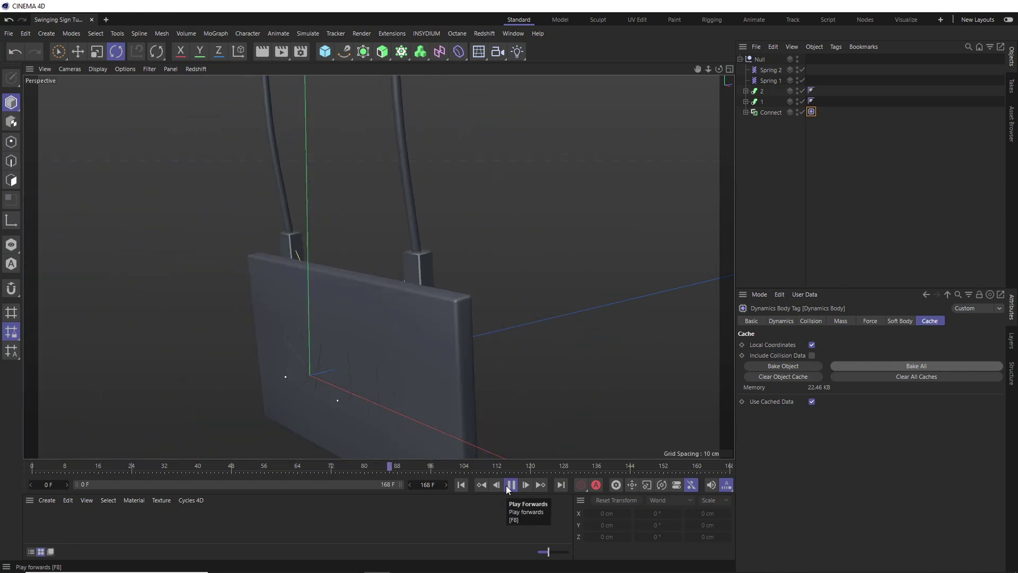
left_click(509, 485)
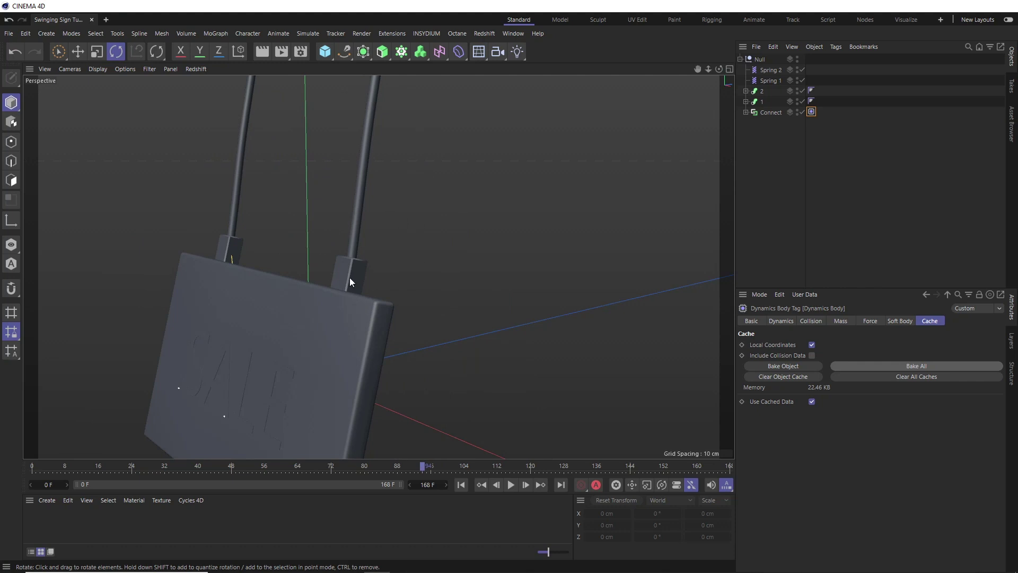
left_click_drag(382, 216, 433, 269, "alt")
left_click_drag(298, 286, 383, 294, "alt")
left_click(460, 484)
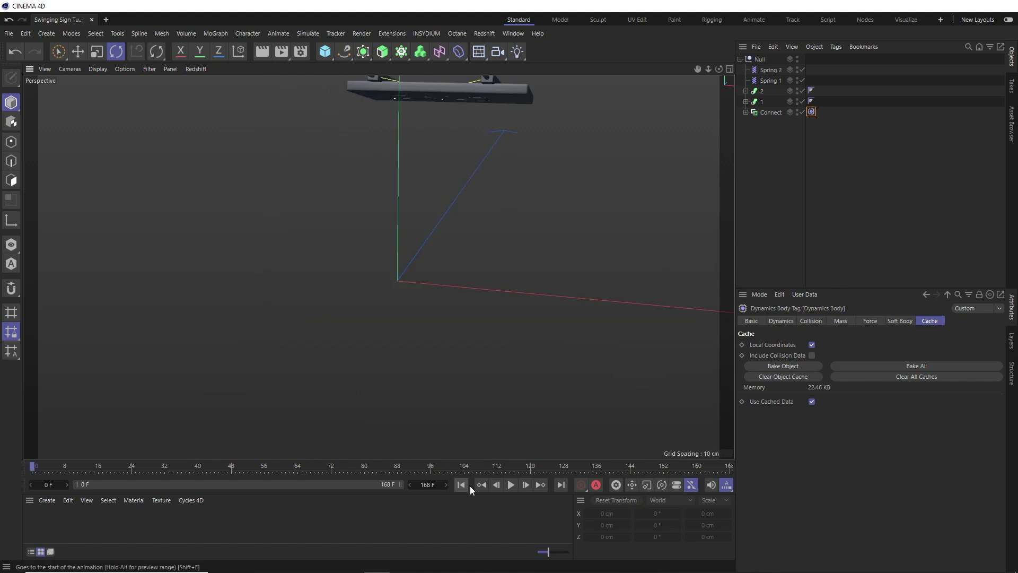